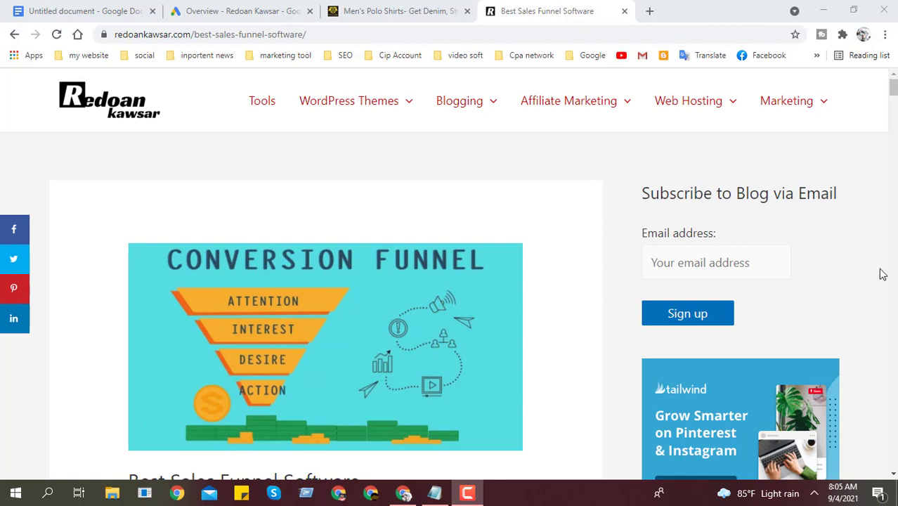
# - Switch to the Yellow Clothing page and browse the men's polo shirts with their prices
pyautogui.click(406, 8)
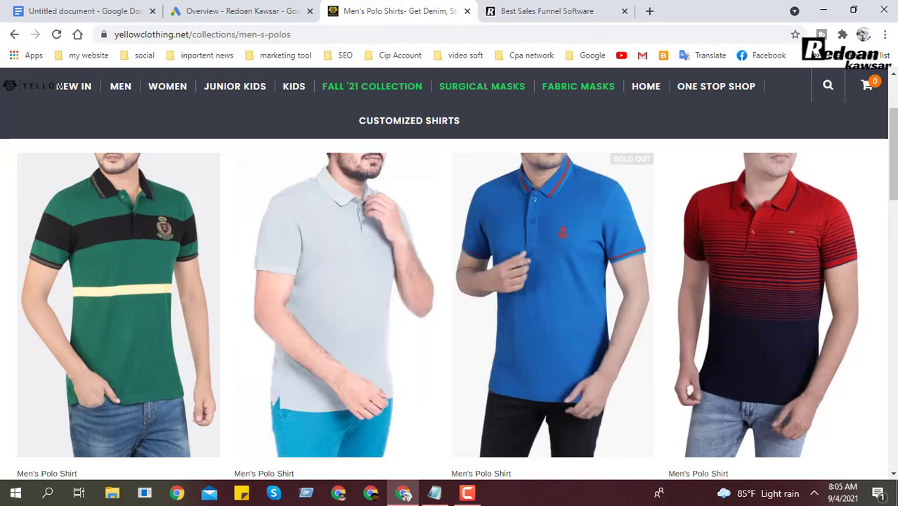
pyautogui.scroll(-2, 450, 281)
pyautogui.scroll(4, 450, 281)
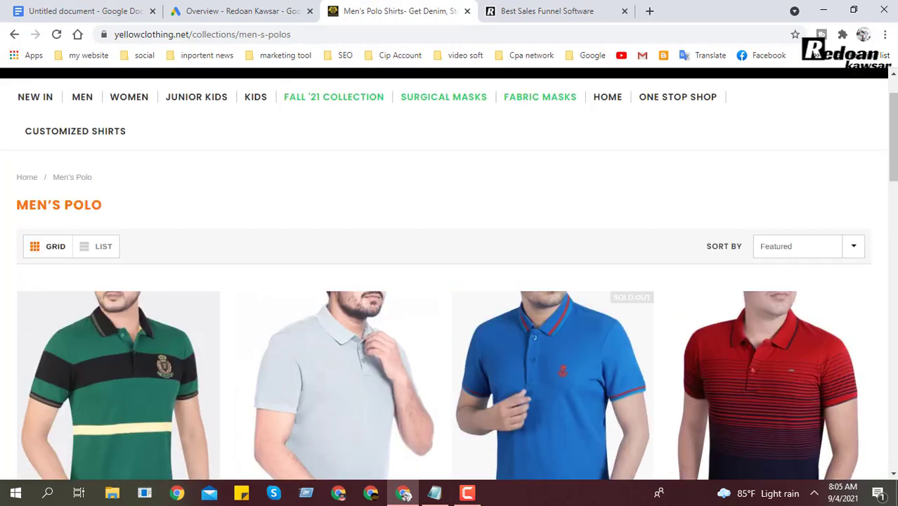
pyautogui.scroll(-5, 823, 194)
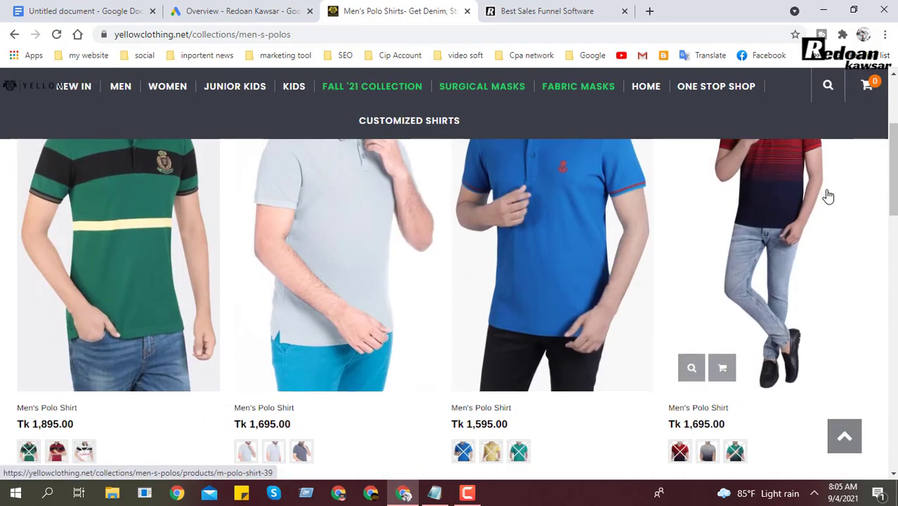
pyautogui.scroll(-3, 832, 199)
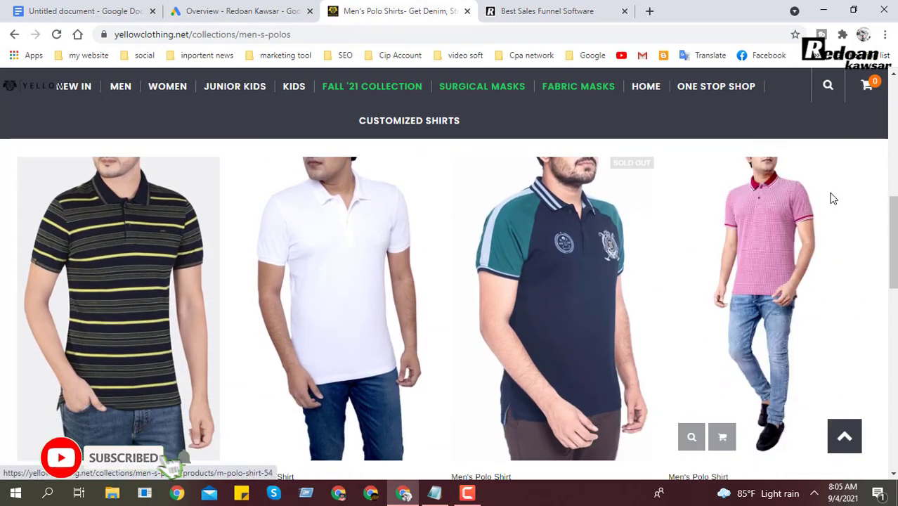
pyautogui.scroll(-3, 832, 201)
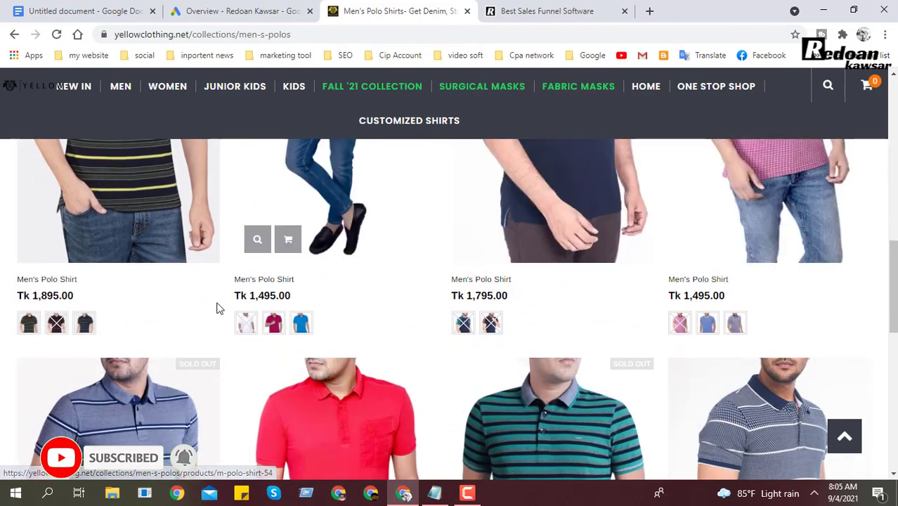
pyautogui.scroll(3, 742, 317)
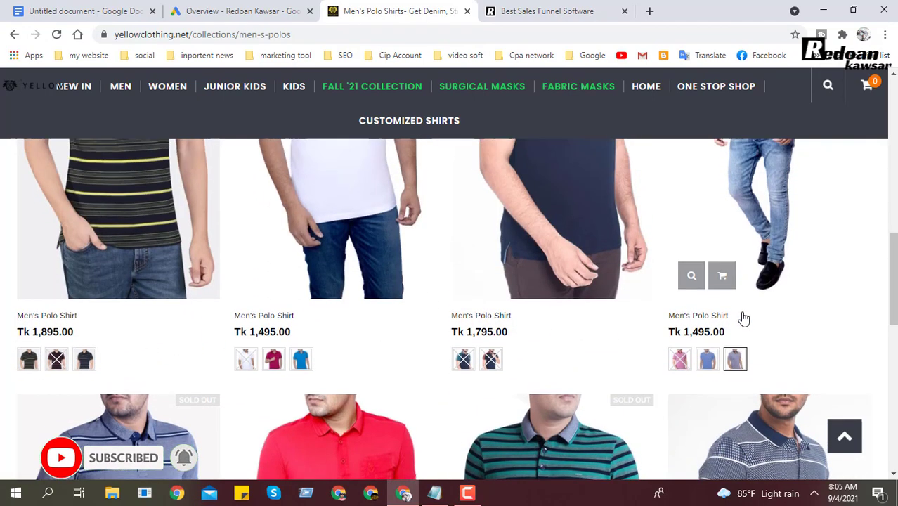
# - Switch to the Google Docs notes and mark "more value to your Search Network" in the first paragraph
pyautogui.click(89, 8)
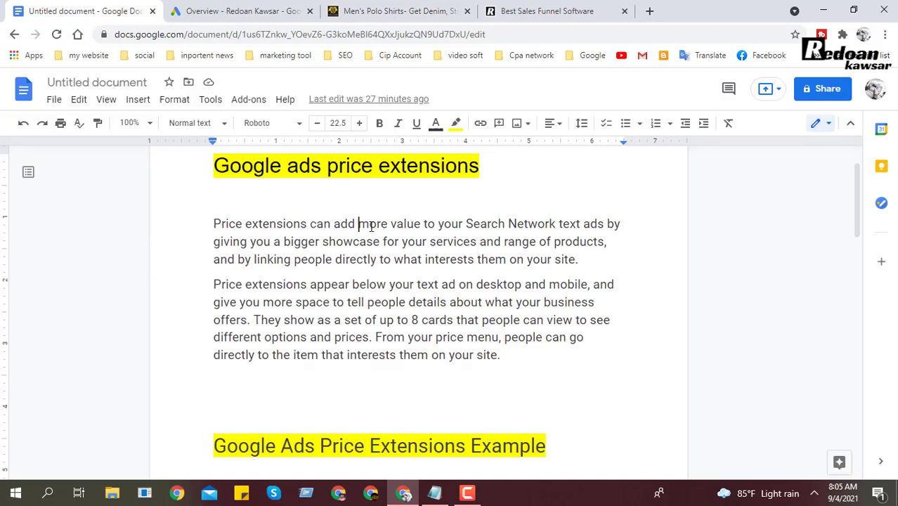
pyautogui.moveTo(370, 227); pyautogui.dragTo(562, 220)
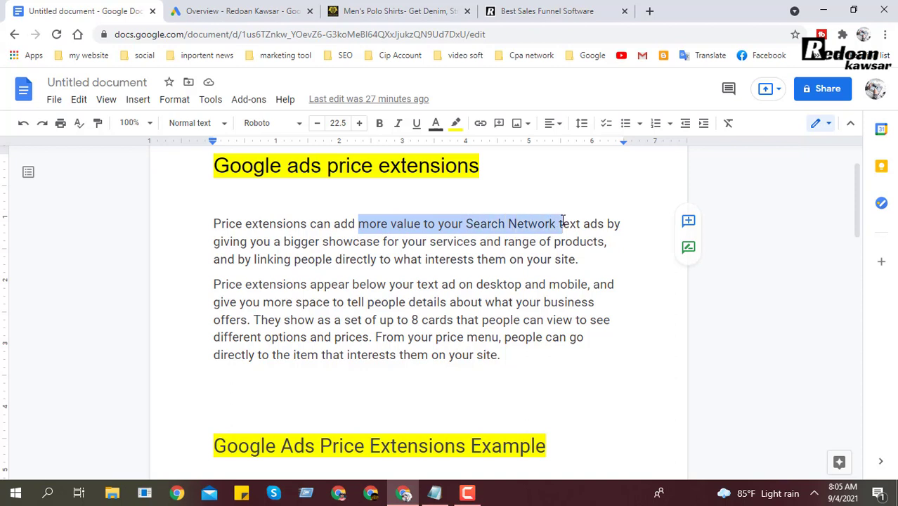
# - Search Google for "polo shirt" in a new browser tab and look through the image and website results
pyautogui.click(649, 10)
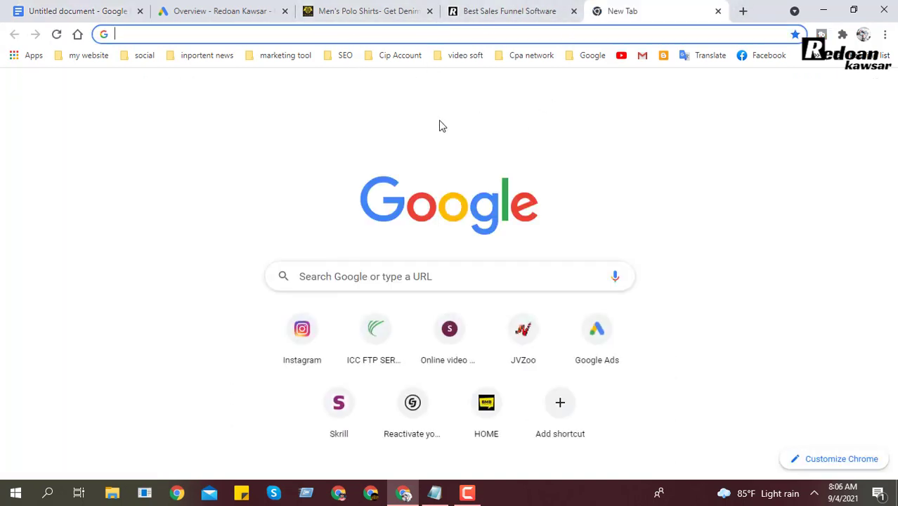
pyautogui.click(361, 273)
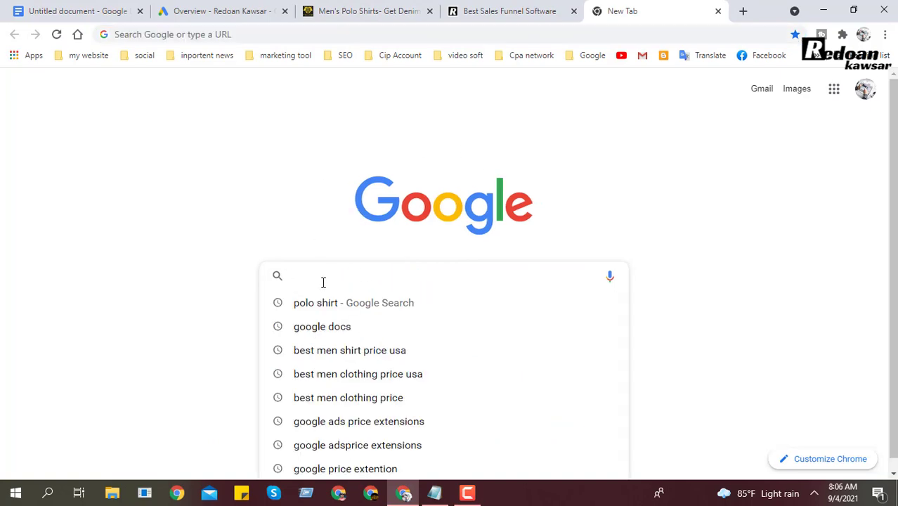
pyautogui.click(319, 303)
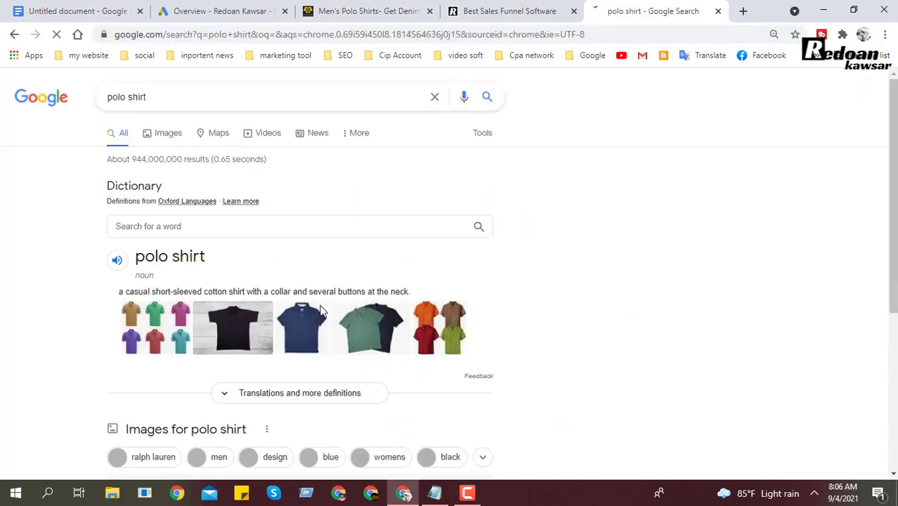
pyautogui.scroll(-7, 236, 237)
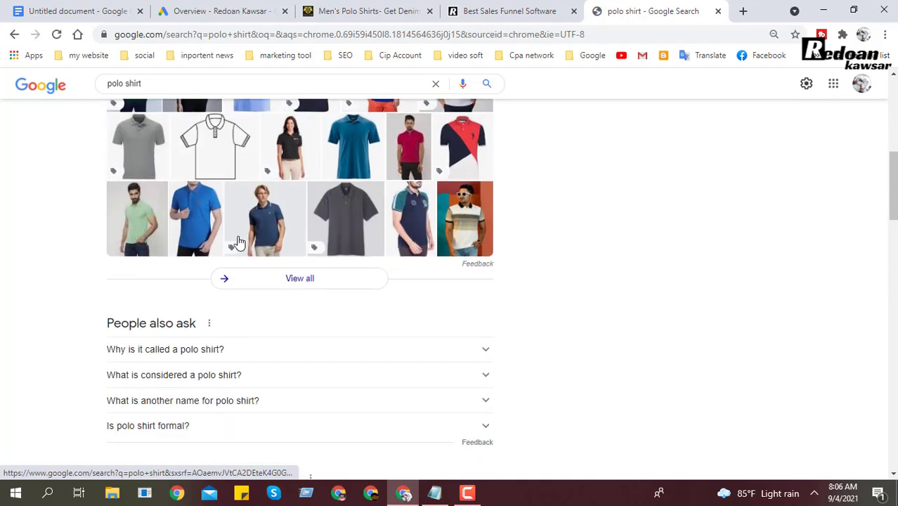
pyautogui.scroll(-2, 237, 240)
pyautogui.scroll(2, 307, 252)
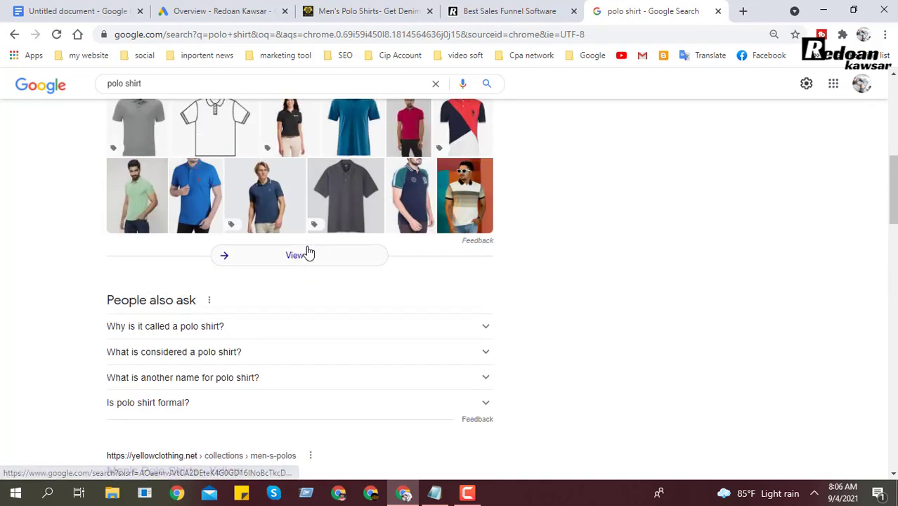
pyautogui.scroll(1, 281, 246)
pyautogui.scroll(-4, 520, 307)
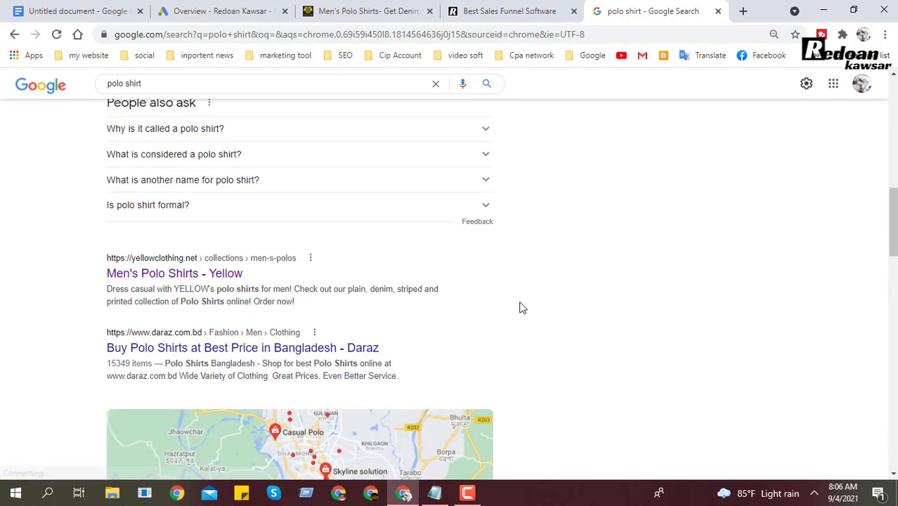
pyautogui.scroll(-4, 520, 307)
pyautogui.scroll(3, 491, 301)
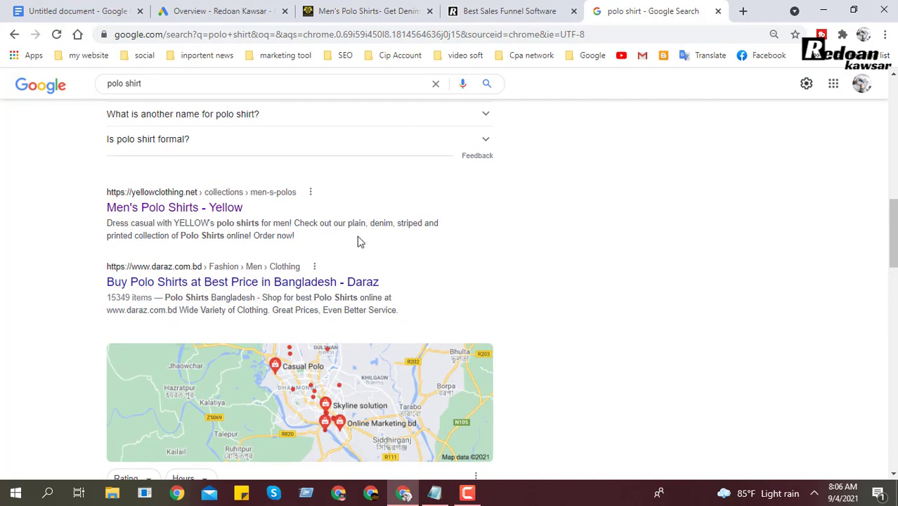
# - Return to the Google Docs notes and read the first paragraph, marking its phrases on text ads, bigger showcase and linking people
pyautogui.click(32, 6)
pyautogui.click(404, 224)
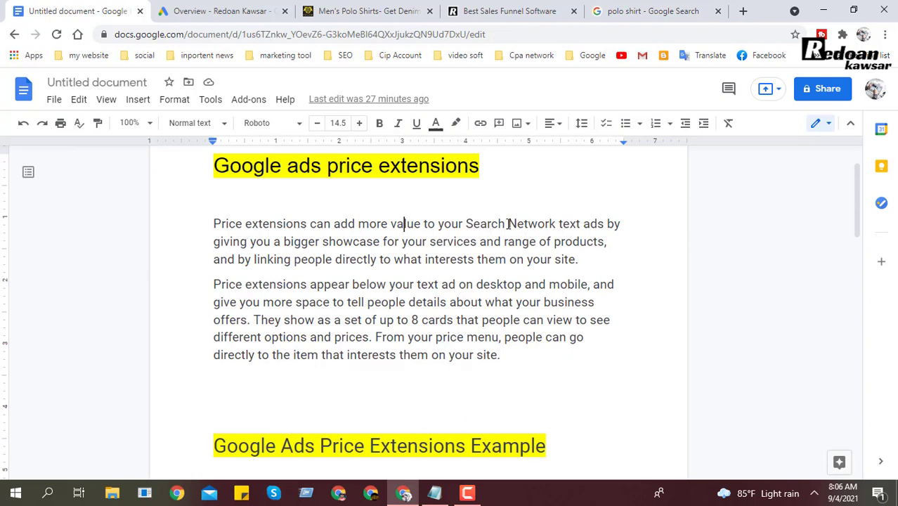
pyautogui.moveTo(506, 223); pyautogui.dragTo(605, 223)
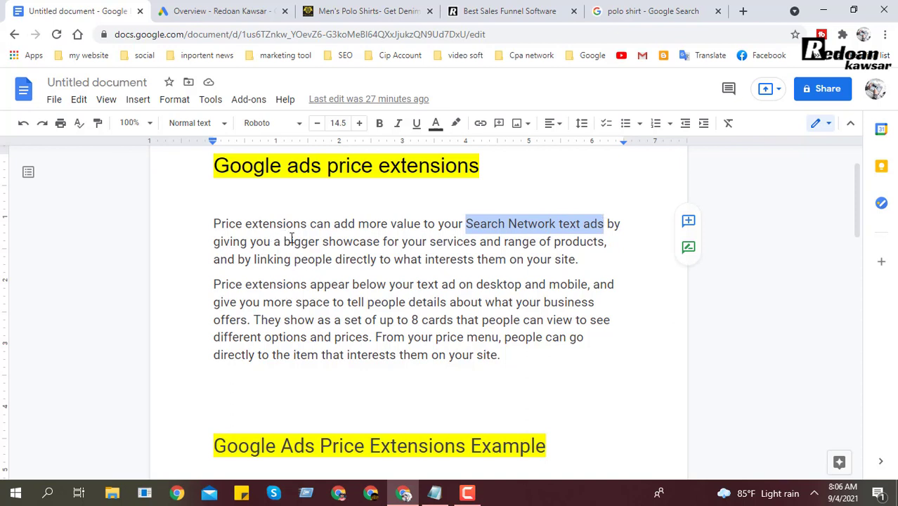
pyautogui.moveTo(292, 239); pyautogui.dragTo(605, 241)
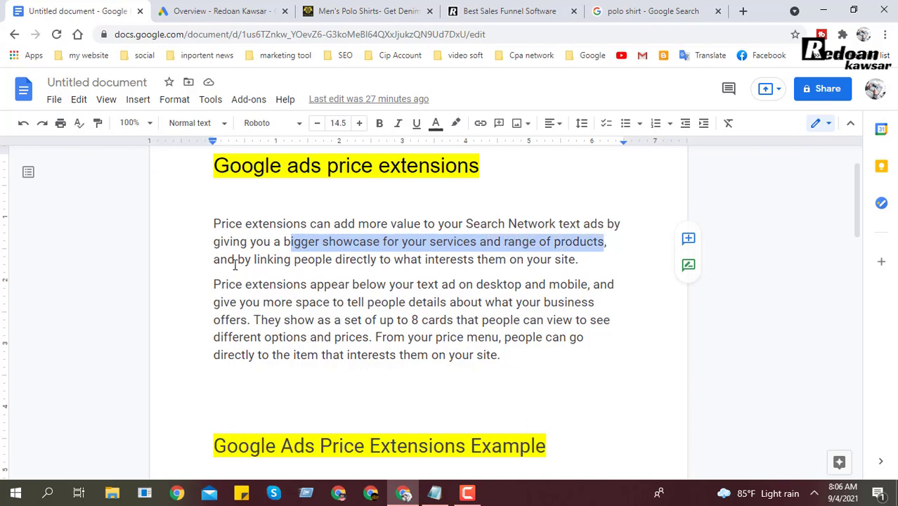
pyautogui.moveTo(235, 262); pyautogui.dragTo(351, 261)
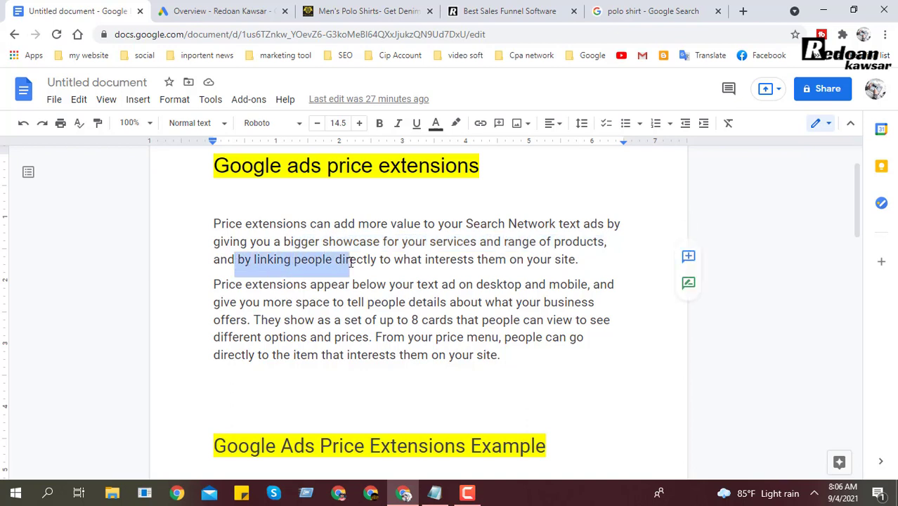
pyautogui.click(308, 259)
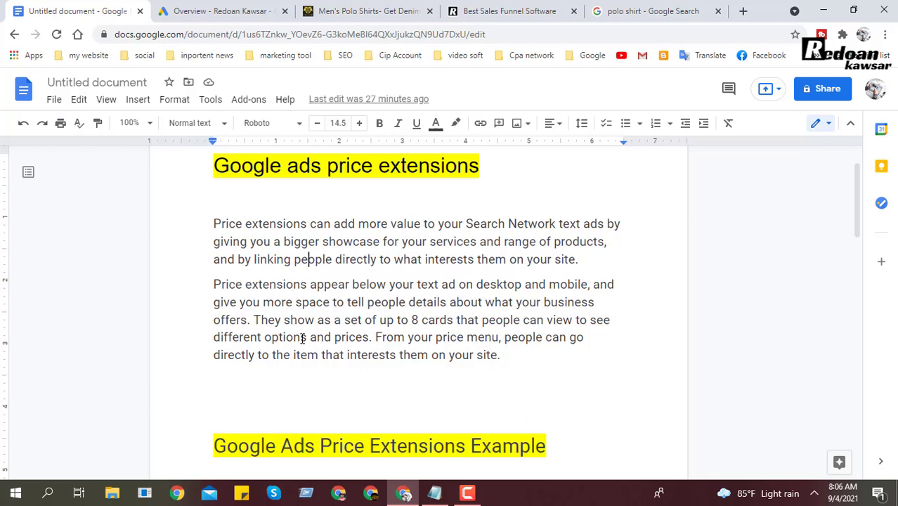
# - Mark the phrase "set of up to 8 cards" in the second paragraph of the notes
pyautogui.moveTo(374, 319); pyautogui.dragTo(458, 320)
pyautogui.click(374, 320)
pyautogui.moveTo(342, 320); pyautogui.dragTo(452, 319)
# - Examine the ad screenshots under "Google Ads Price Extensions Example", both the emergency kit ad and the mobile hair salon ad
pyautogui.scroll(-3, 451, 319)
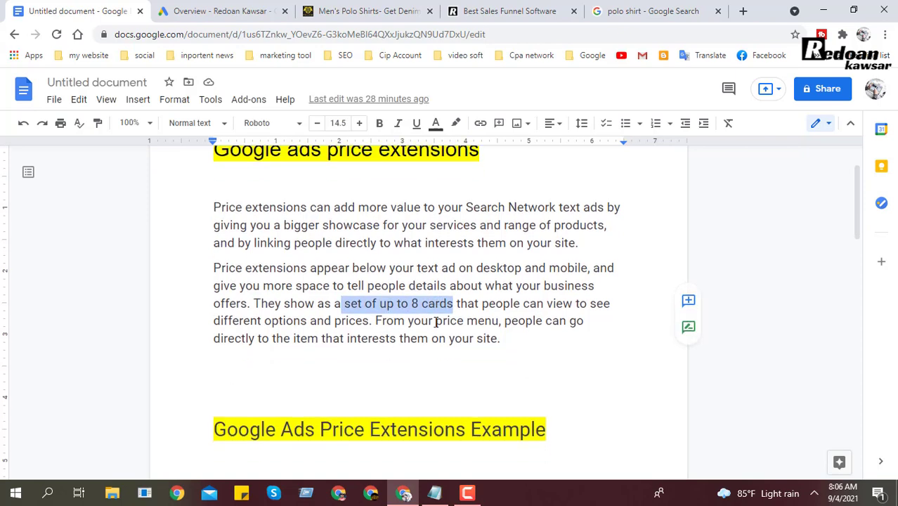
pyautogui.scroll(-1, 436, 300)
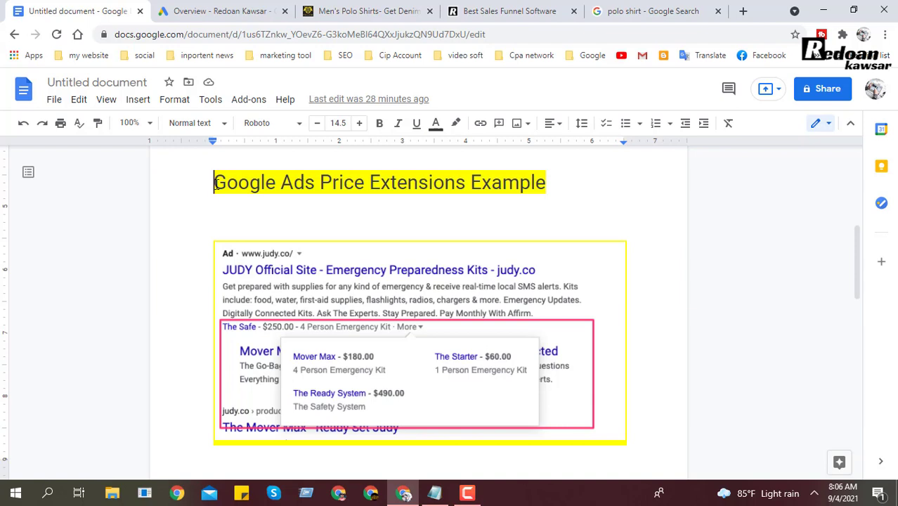
pyautogui.moveTo(214, 182); pyautogui.dragTo(555, 189)
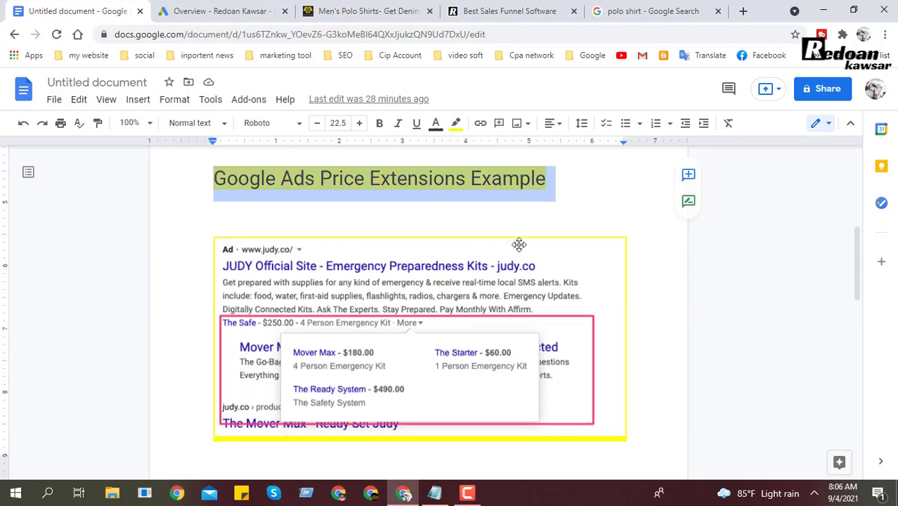
pyautogui.scroll(-1, 518, 243)
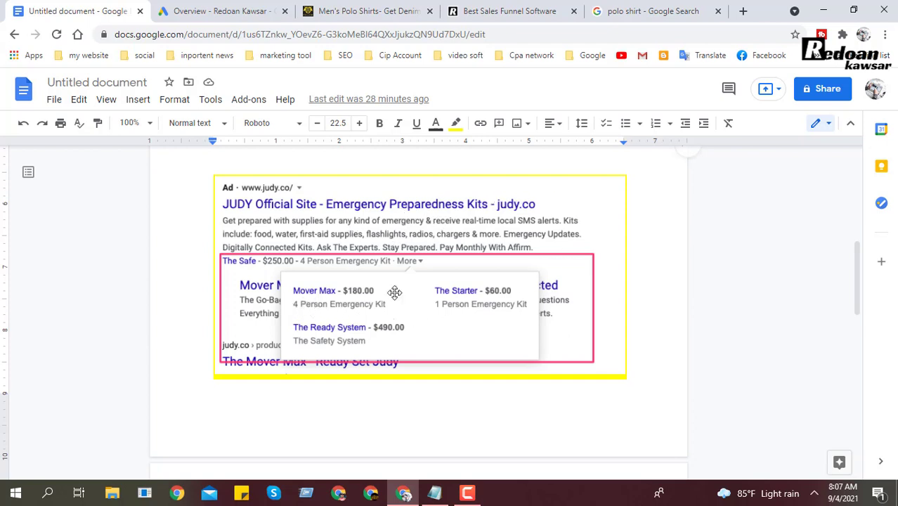
pyautogui.scroll(-6, 505, 301)
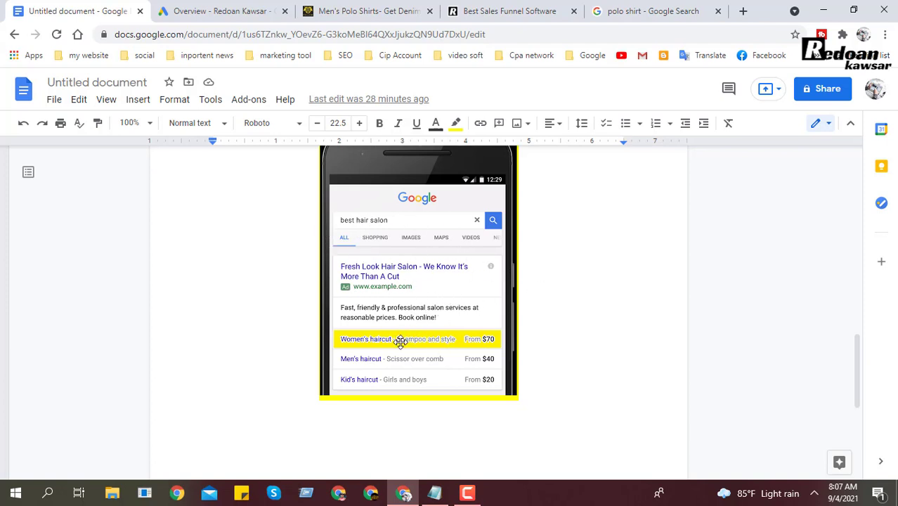
pyautogui.scroll(1, 392, 344)
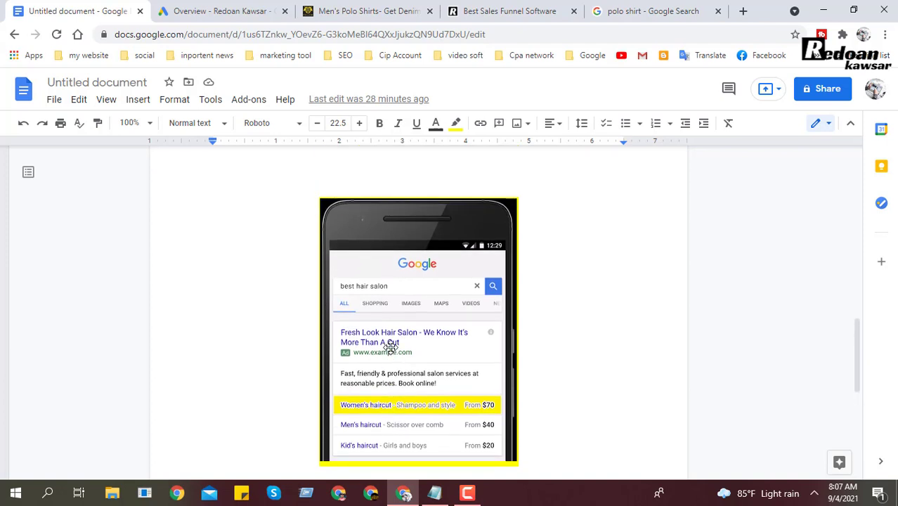
pyautogui.scroll(-1, 391, 347)
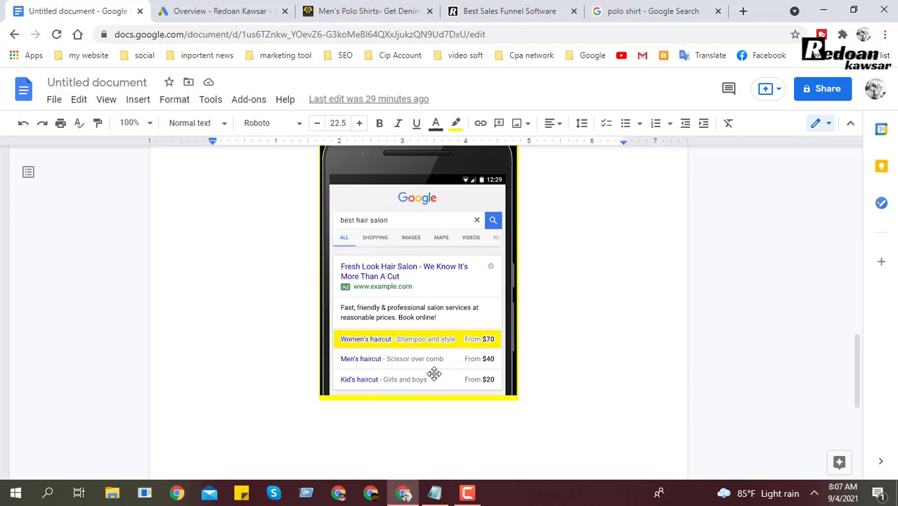
# - Switch to Google Ads and start a new price extension from the account's extensions page
pyautogui.click(253, 10)
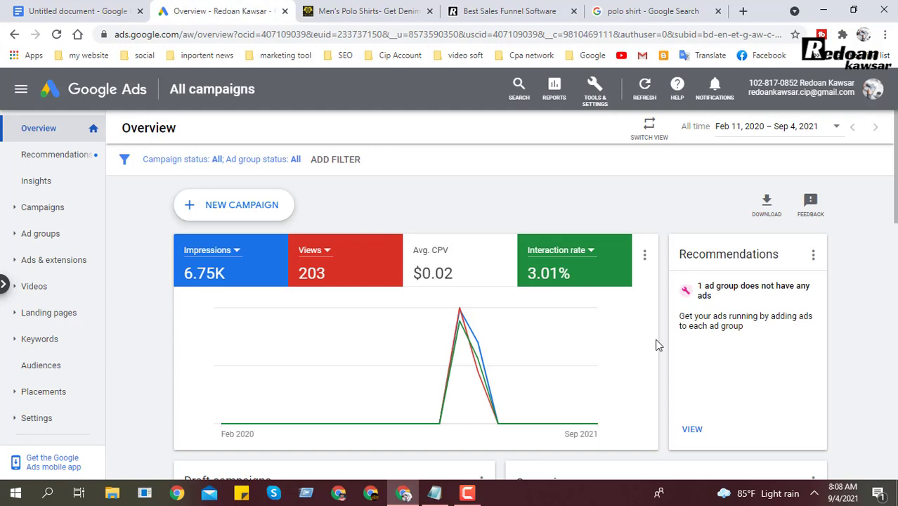
pyautogui.click(36, 267)
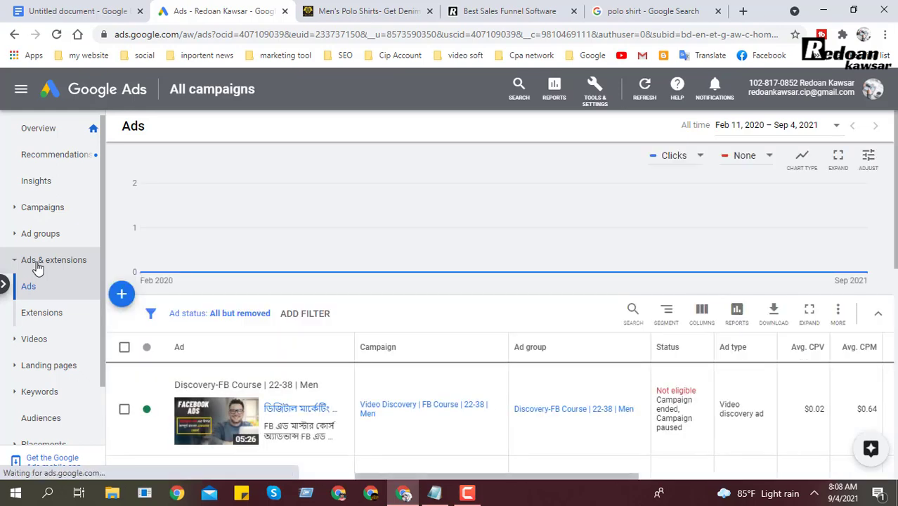
pyautogui.click(45, 316)
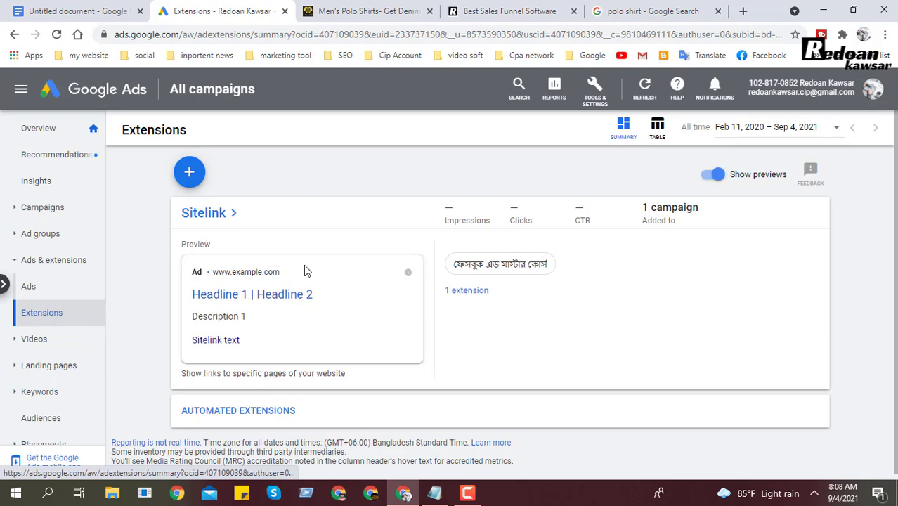
pyautogui.click(189, 171)
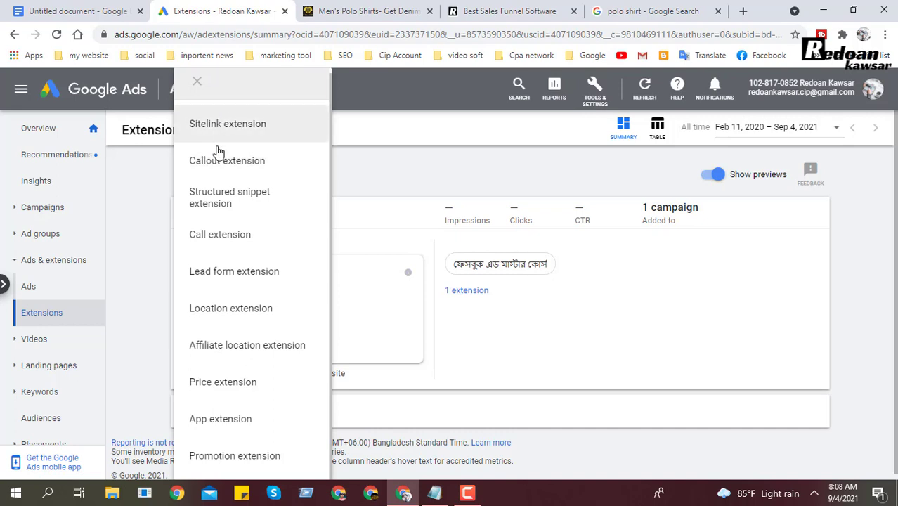
pyautogui.click(236, 395)
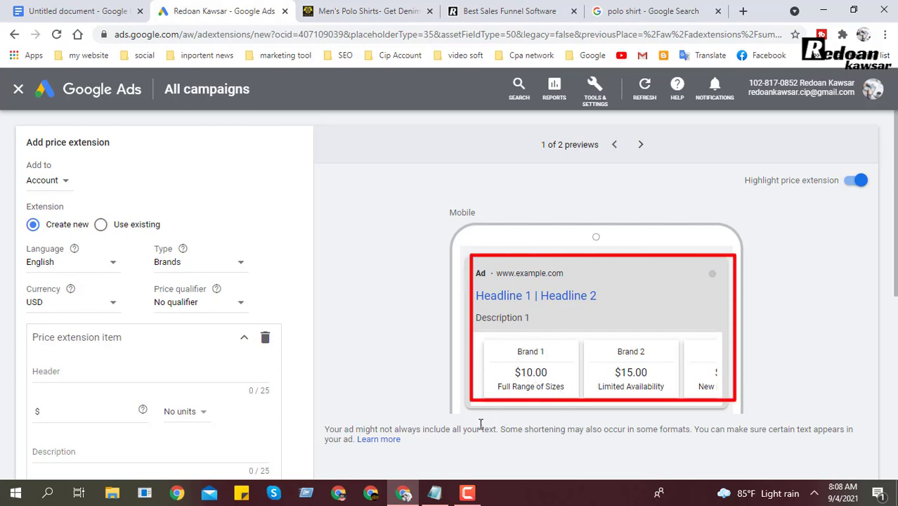
# - Show the desktop preview of the price extension and examine its description and brand price cards
pyautogui.click(641, 145)
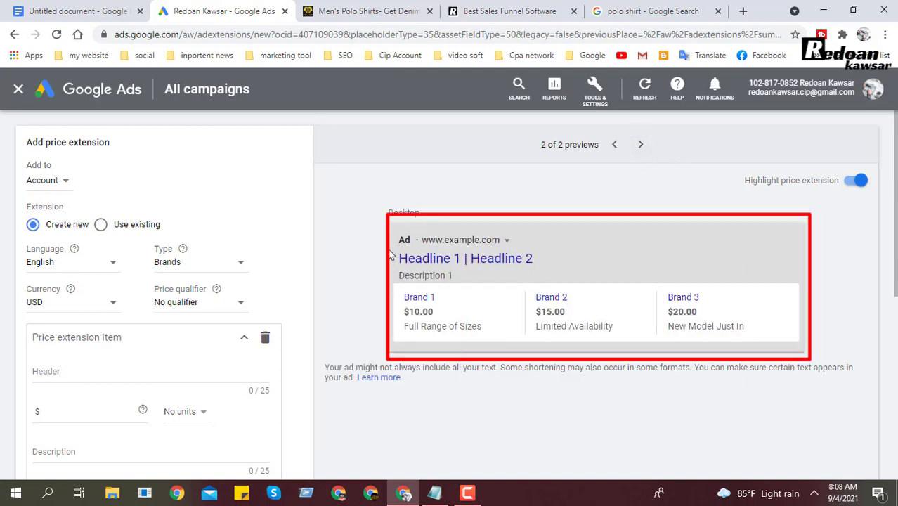
pyautogui.tripleClick(404, 281)
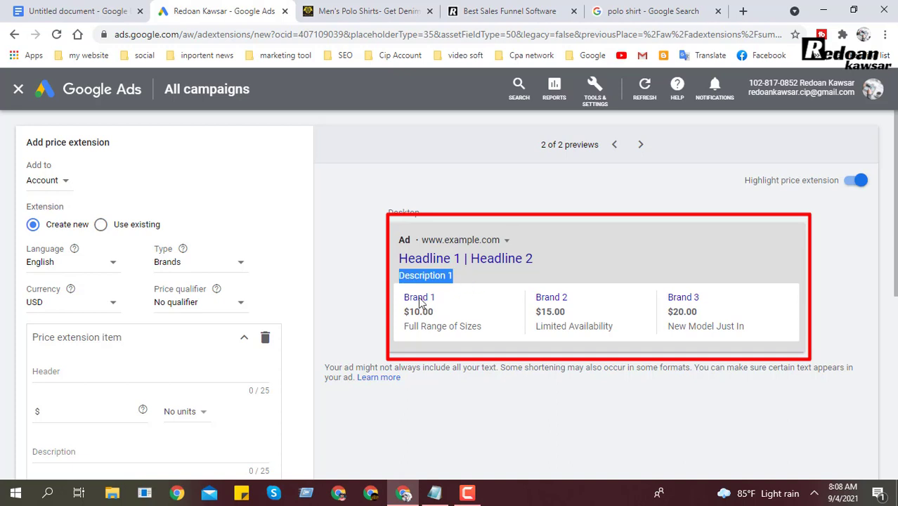
pyautogui.click(467, 301)
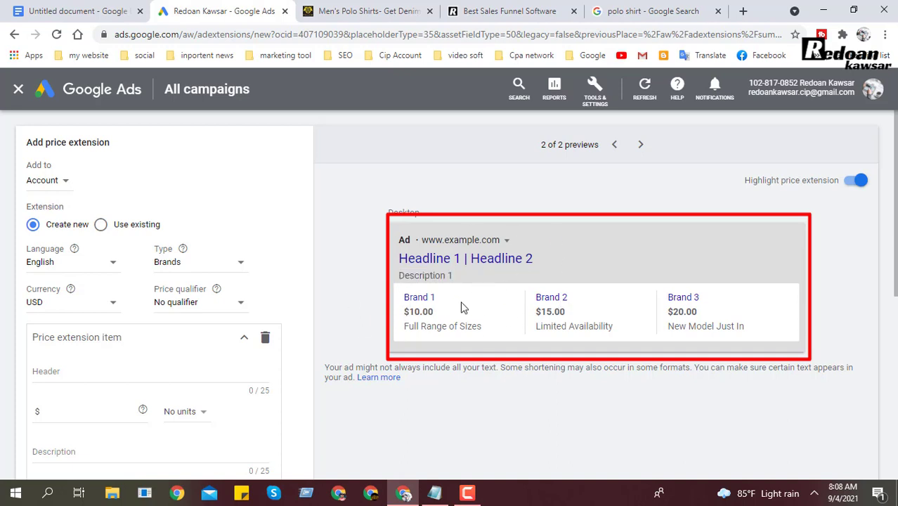
# - View the mobile preview of the price extension and return to the desktop preview
pyautogui.click(640, 144)
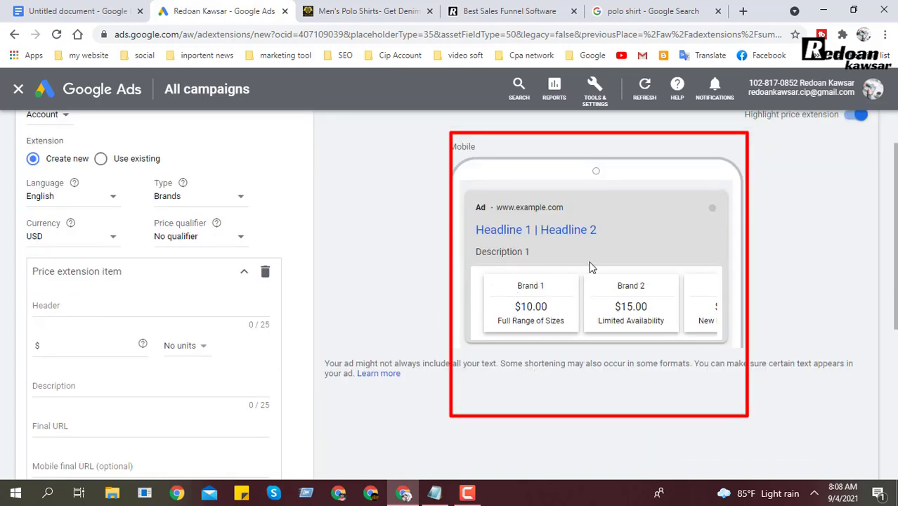
pyautogui.scroll(1, 590, 267)
pyautogui.click(613, 145)
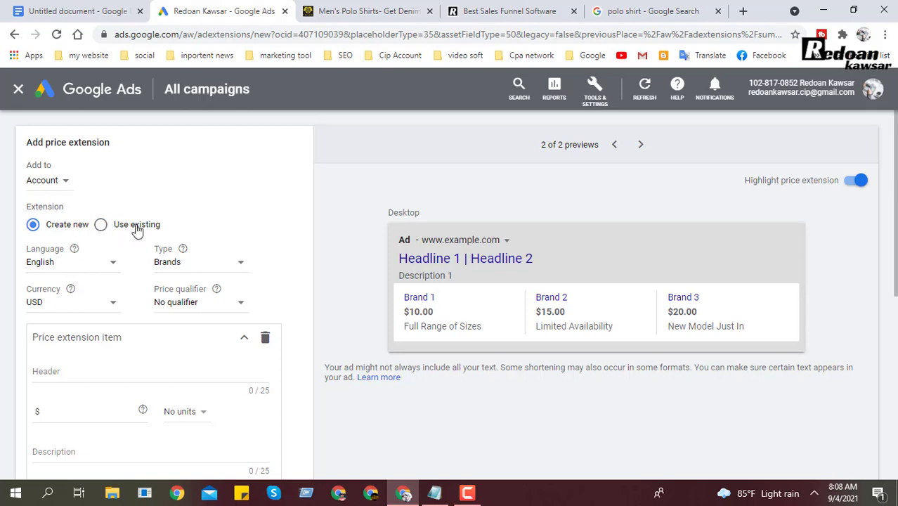
# - Review the available extension languages and set the price extension type to Services
pyautogui.click(77, 268)
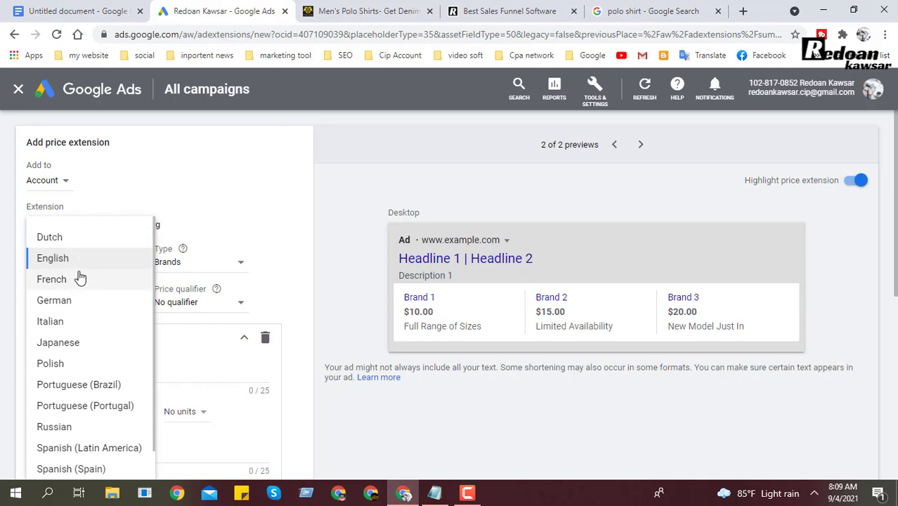
pyautogui.click(250, 213)
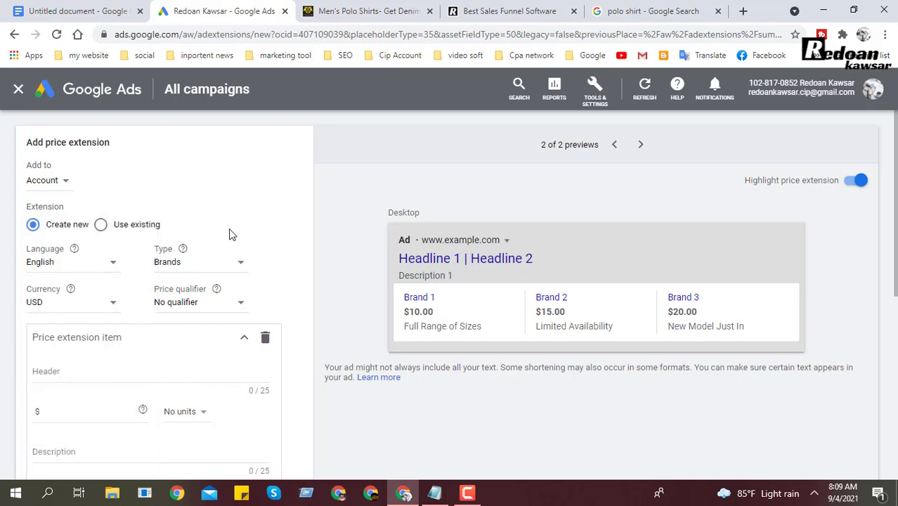
pyautogui.click(195, 266)
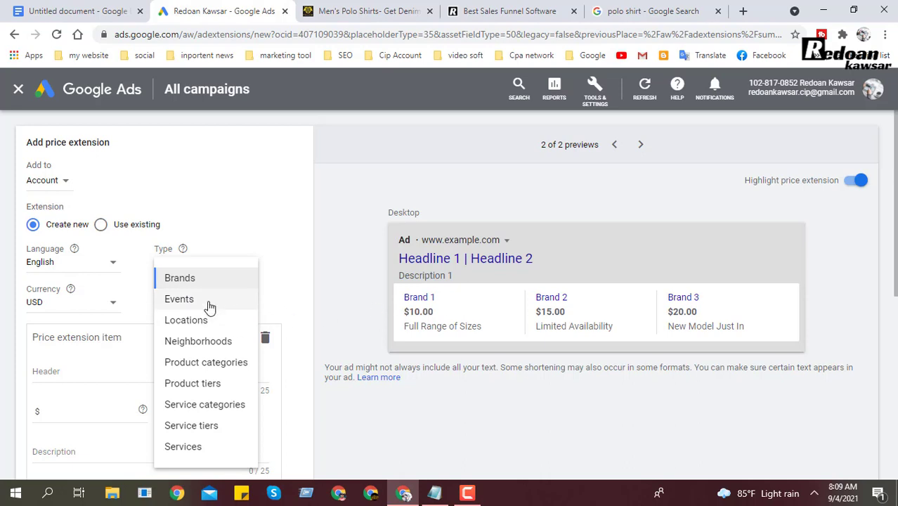
pyautogui.scroll(-1, 268, 322)
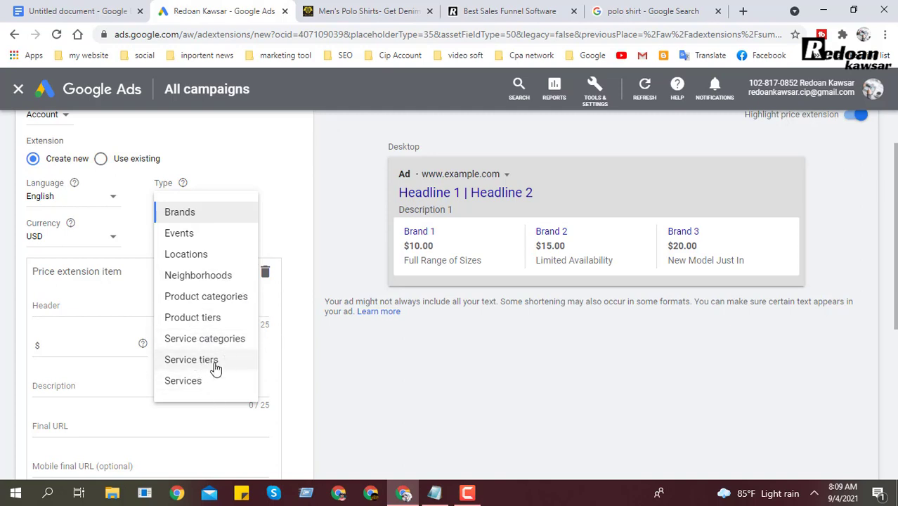
pyautogui.click(186, 379)
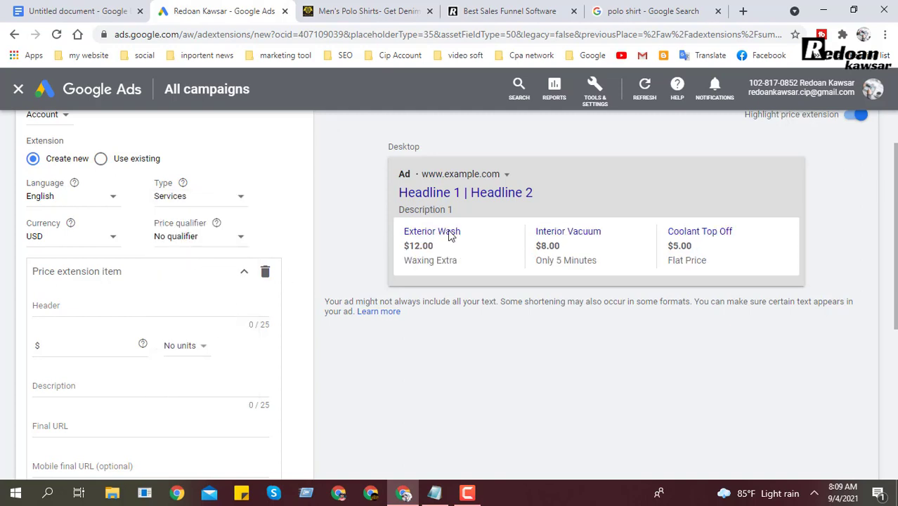
# - Examine the example service names in the preview cards and the unit options for the item's price
pyautogui.tripleClick(412, 236)
pyautogui.moveTo(615, 228); pyautogui.dragTo(534, 236)
pyautogui.moveTo(663, 230); pyautogui.dragTo(743, 229)
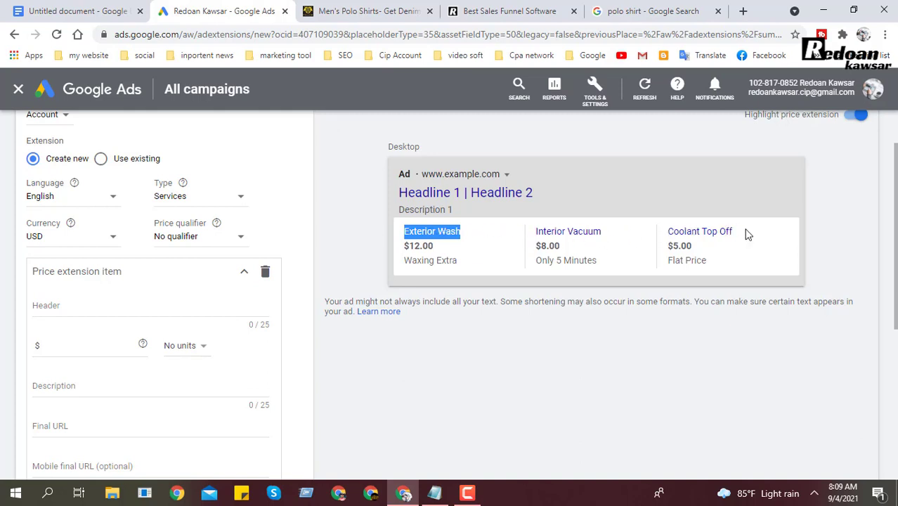
pyautogui.click(482, 227)
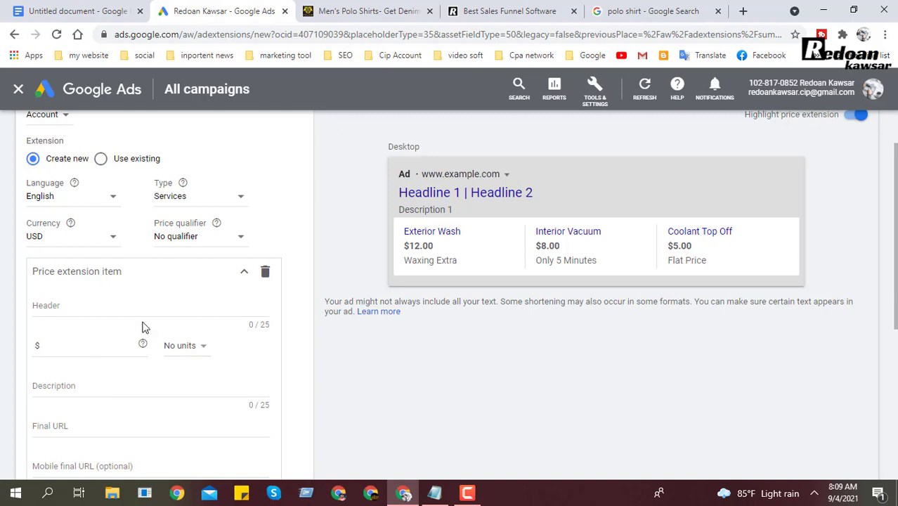
pyautogui.click(186, 346)
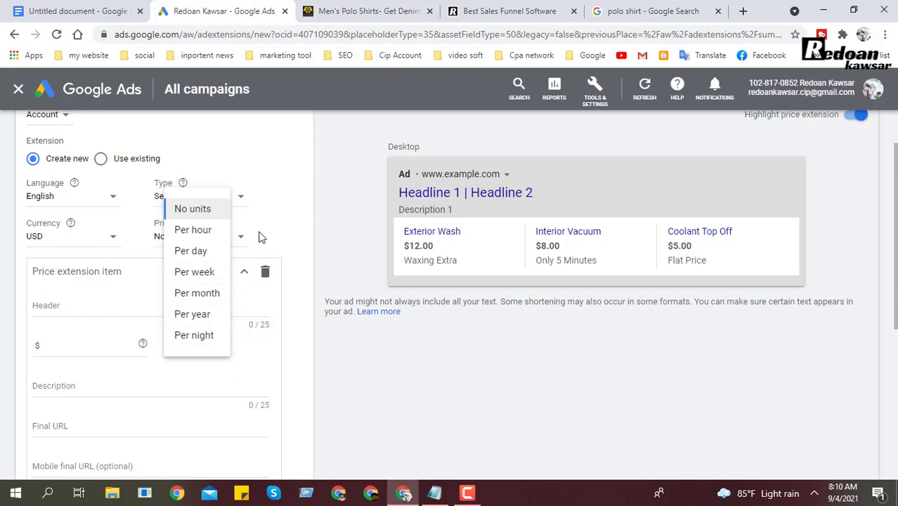
pyautogui.click(304, 196)
# - Set the price extension type to Product categories and examine the example card headers in the preview
pyautogui.click(214, 202)
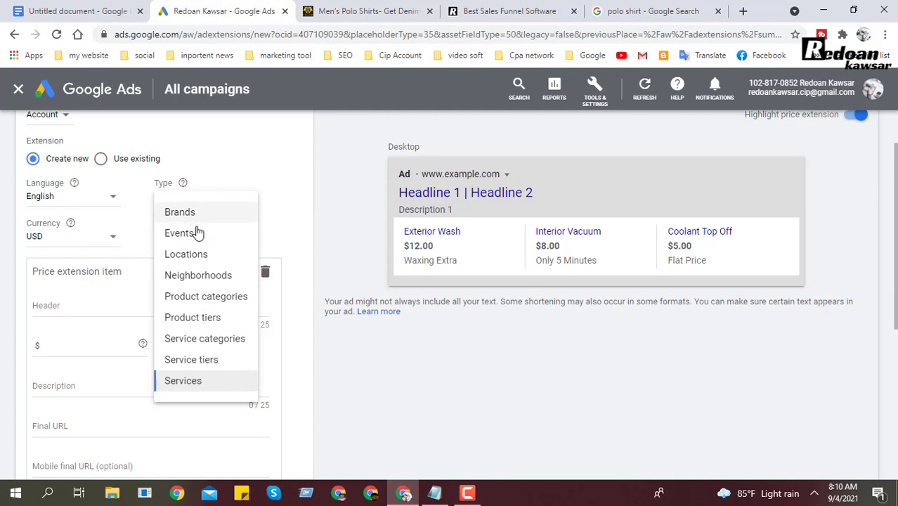
pyautogui.click(219, 301)
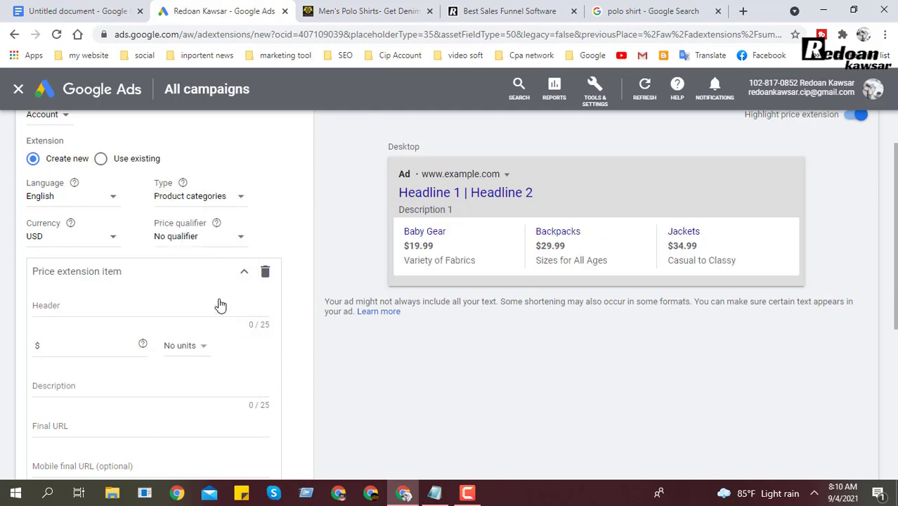
pyautogui.click(68, 306)
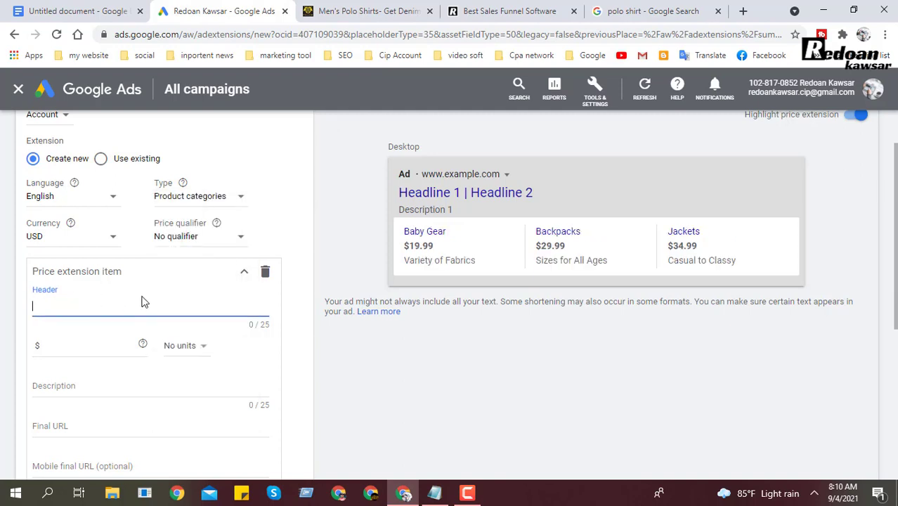
pyautogui.moveTo(464, 233); pyautogui.dragTo(398, 234)
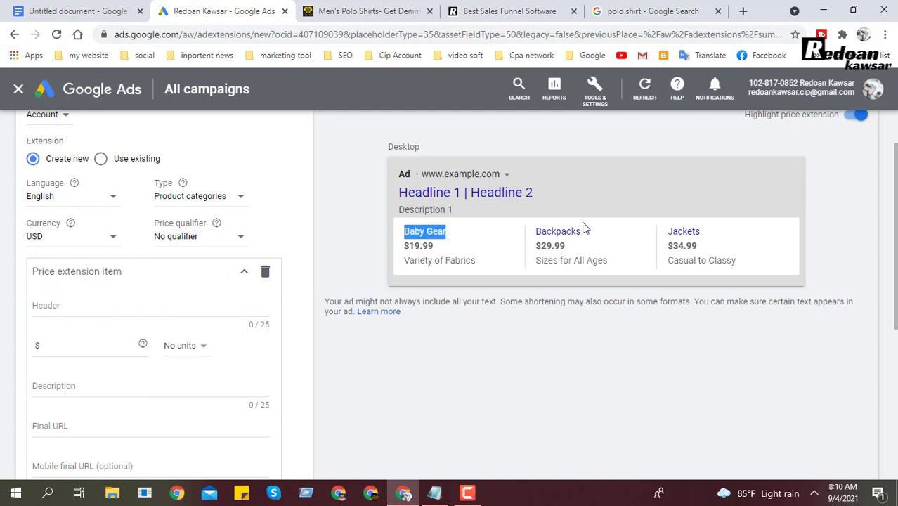
pyautogui.moveTo(587, 226); pyautogui.dragTo(499, 227)
pyautogui.moveTo(727, 228); pyautogui.dragTo(666, 228)
# - Copy "Polo Shirts" from the Notepad notes into the header of the first price extension item
pyautogui.click(435, 491)
pyautogui.moveTo(408, 169); pyautogui.dragTo(485, 168)
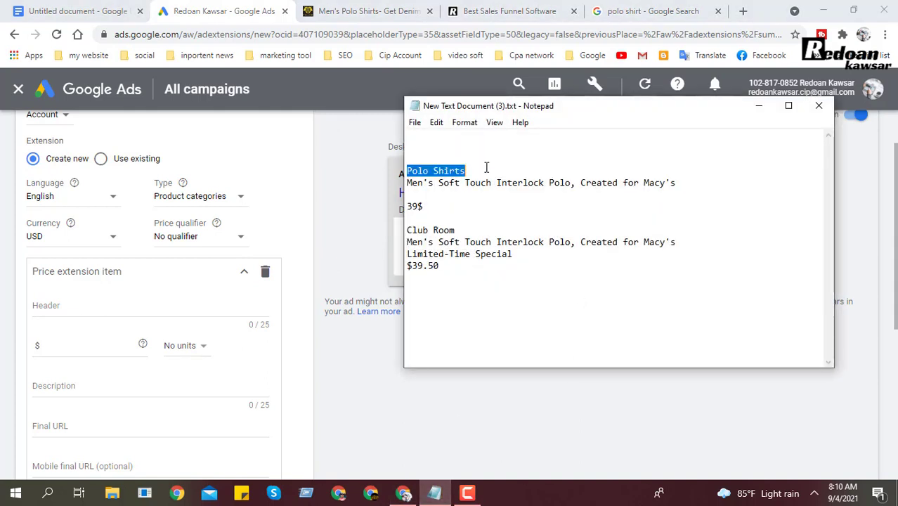
pyautogui.rightClick(439, 168)
pyautogui.click(464, 209)
pyautogui.click(159, 296)
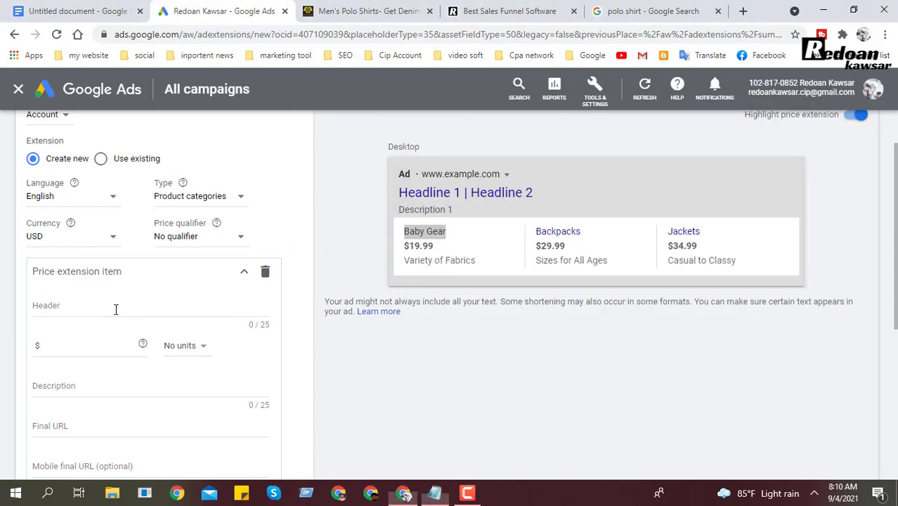
pyautogui.rightClick(117, 309)
pyautogui.click(141, 203)
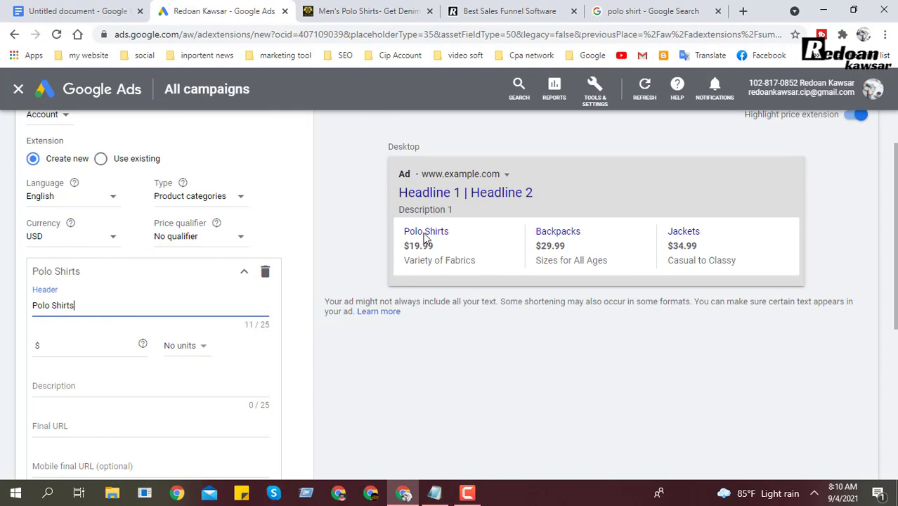
# - Set the price of the Polo Shirts item to $25
pyautogui.click(53, 345)
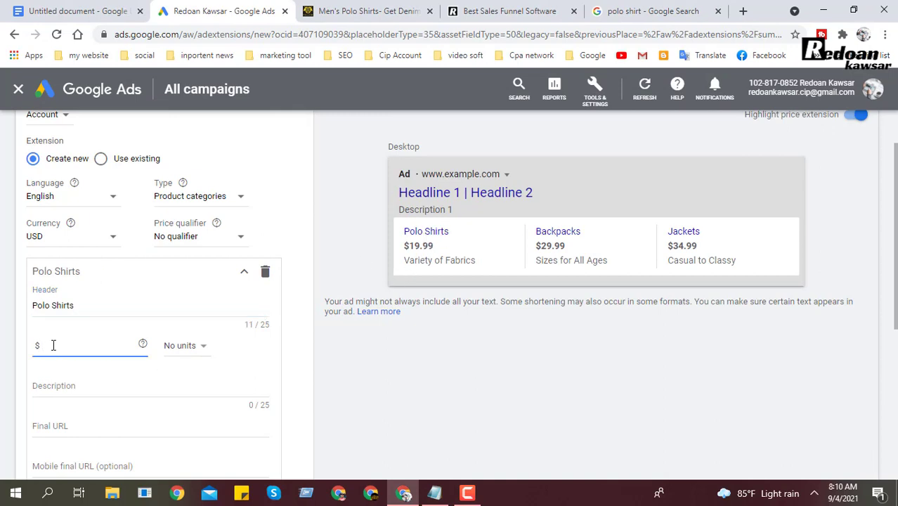
pyautogui.write('25')
pyautogui.click(379, 388)
# - Copy "Men's Soft Touch Interlock Polo, Created for Macy's" from the Notepad notes into the Polo Shirts item's description
pyautogui.click(436, 493)
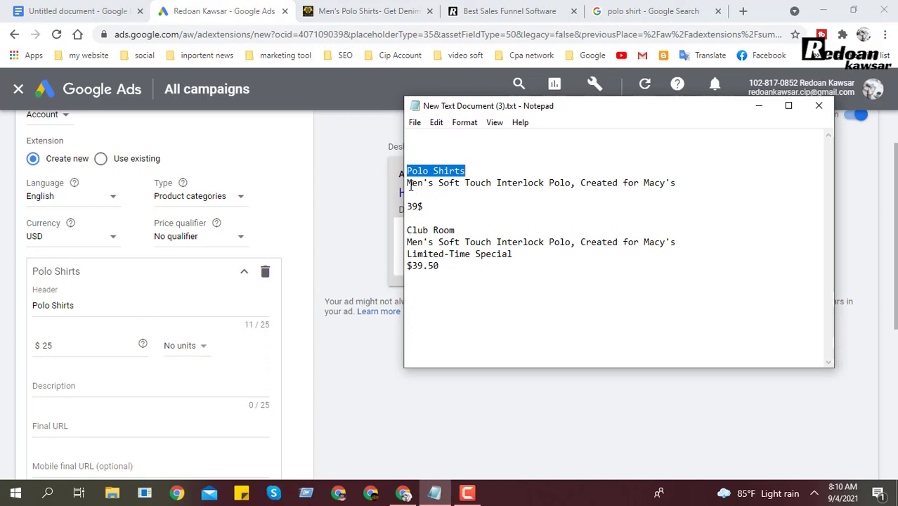
pyautogui.moveTo(410, 187); pyautogui.dragTo(712, 178)
pyautogui.moveTo(608, 176); pyautogui.dragTo(675, 183)
pyautogui.rightClick(625, 183)
pyautogui.click(653, 226)
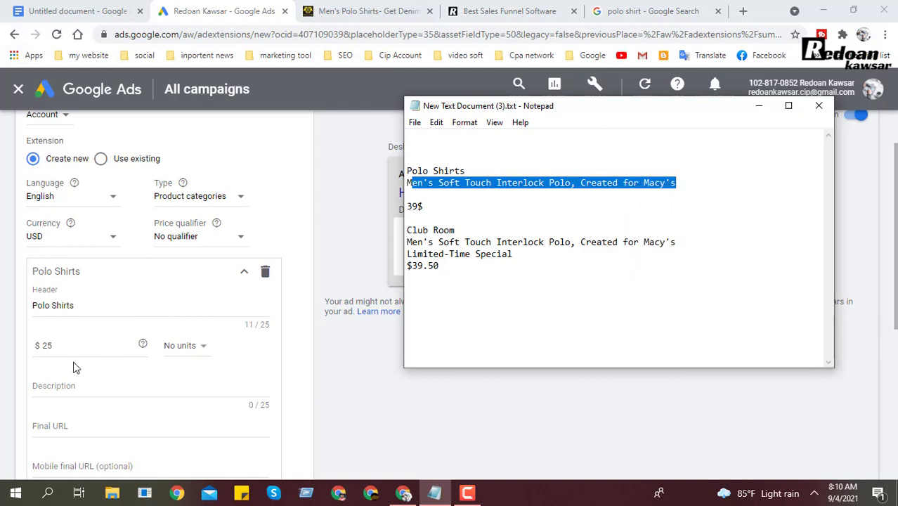
pyautogui.rightClick(47, 388)
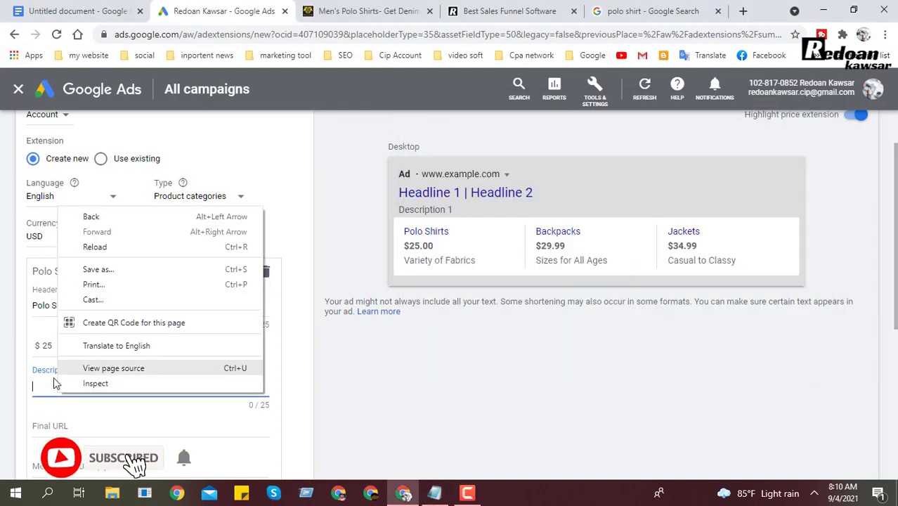
pyautogui.click(46, 389)
pyautogui.rightClick(47, 388)
pyautogui.click(79, 287)
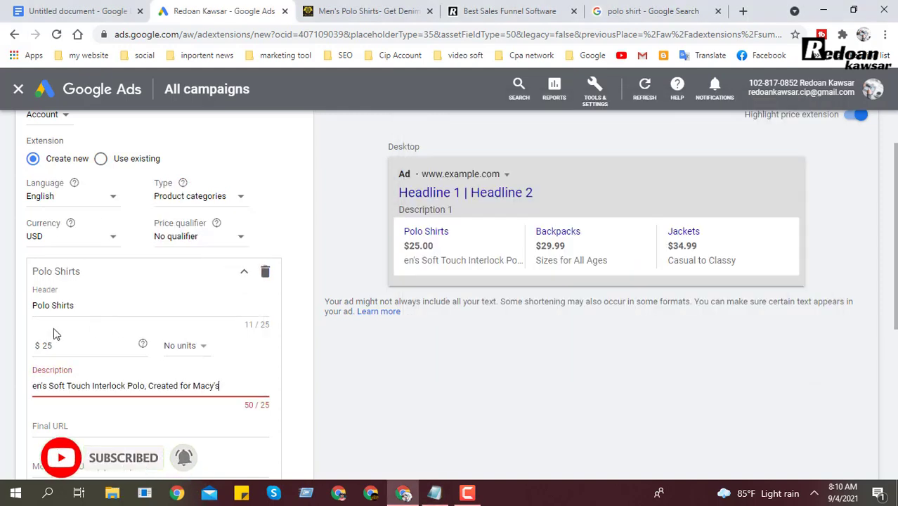
pyautogui.click(34, 385)
pyautogui.write('M')
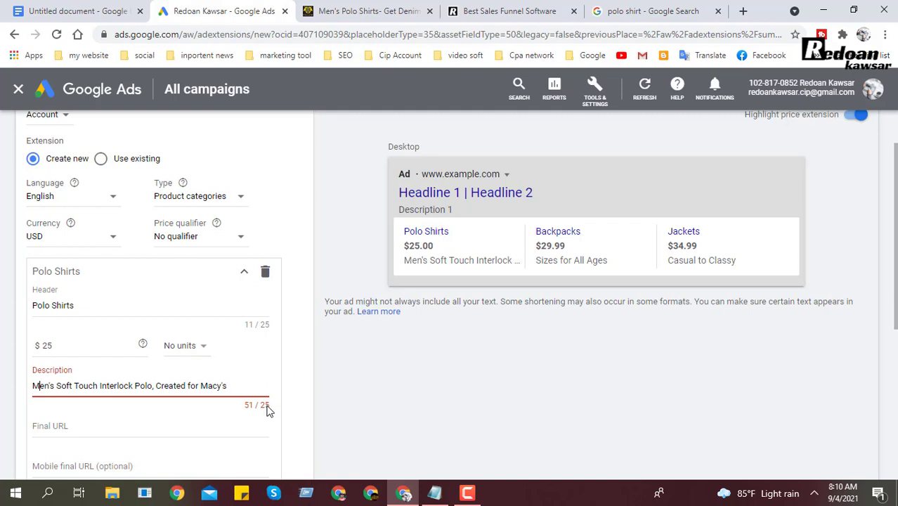
# - Shorten the Polo Shirts description to "Men's Soft Interlock" to fit the 25-character limit, keeping the price without units
pyautogui.moveTo(271, 405); pyautogui.dragTo(262, 405)
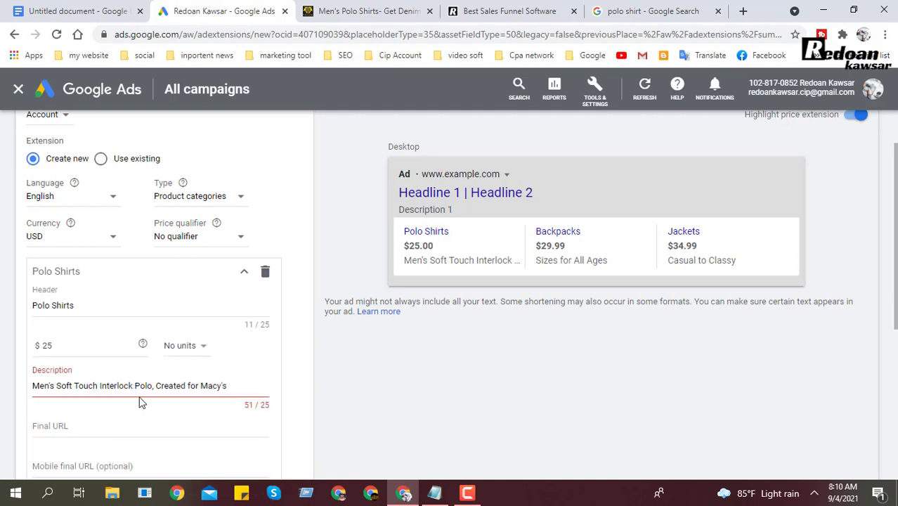
pyautogui.moveTo(150, 385); pyautogui.dragTo(241, 380)
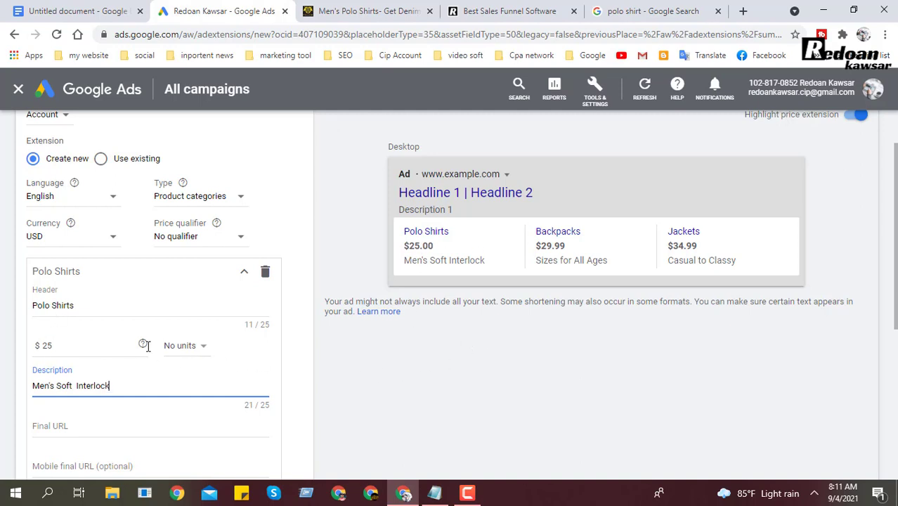
pyautogui.click(192, 345)
pyautogui.click(447, 346)
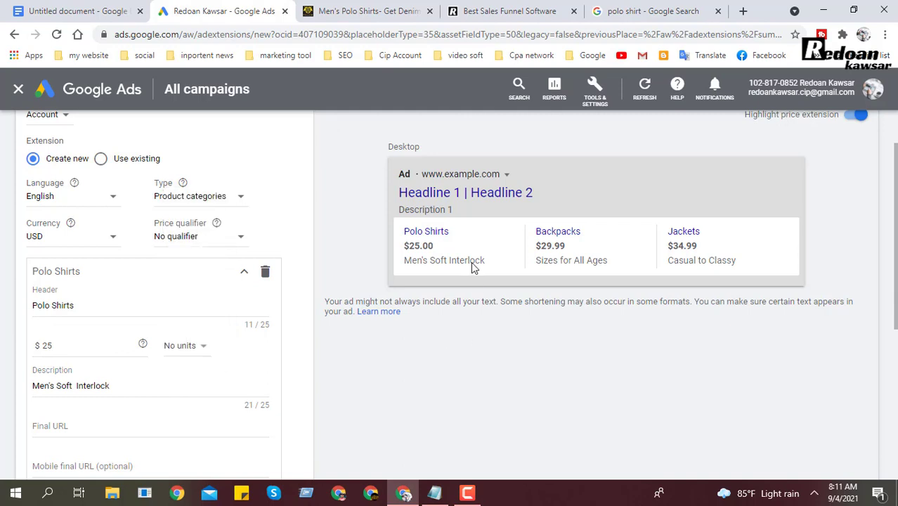
pyautogui.scroll(-1, 221, 351)
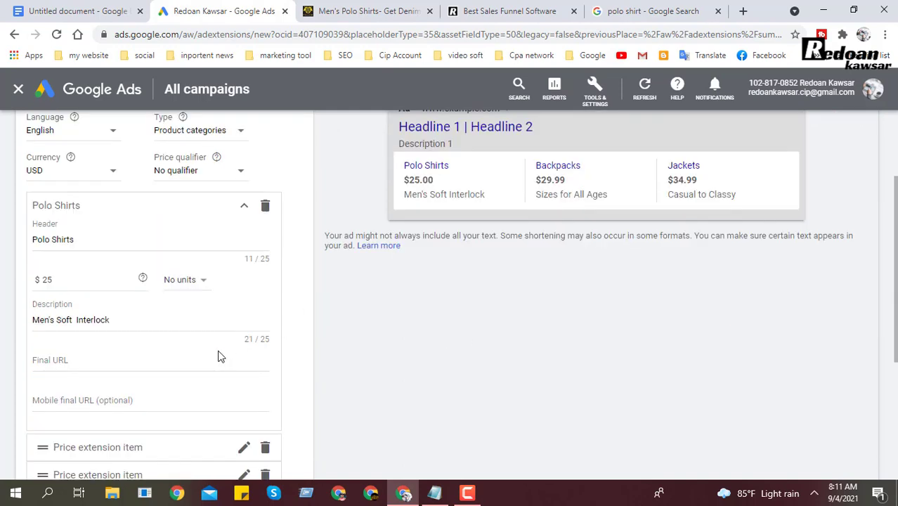
pyautogui.click(75, 360)
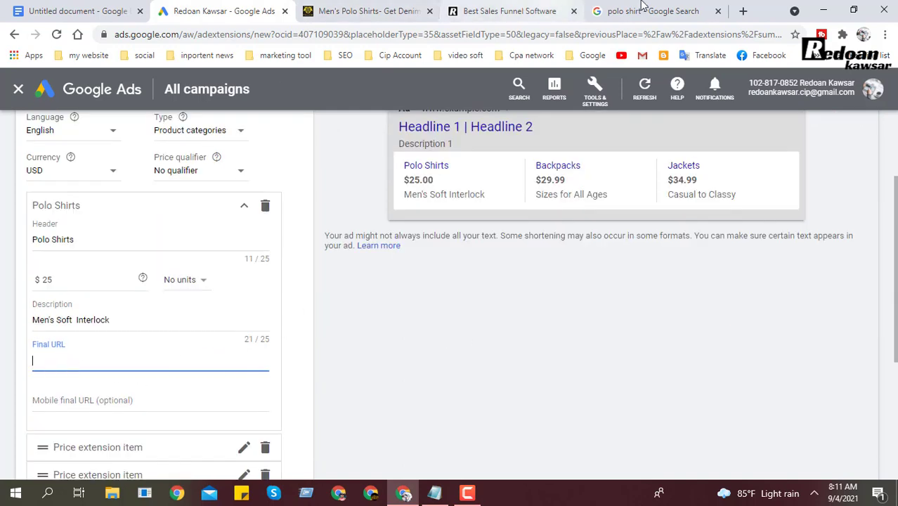
pyautogui.click(367, 8)
pyautogui.click(252, 33)
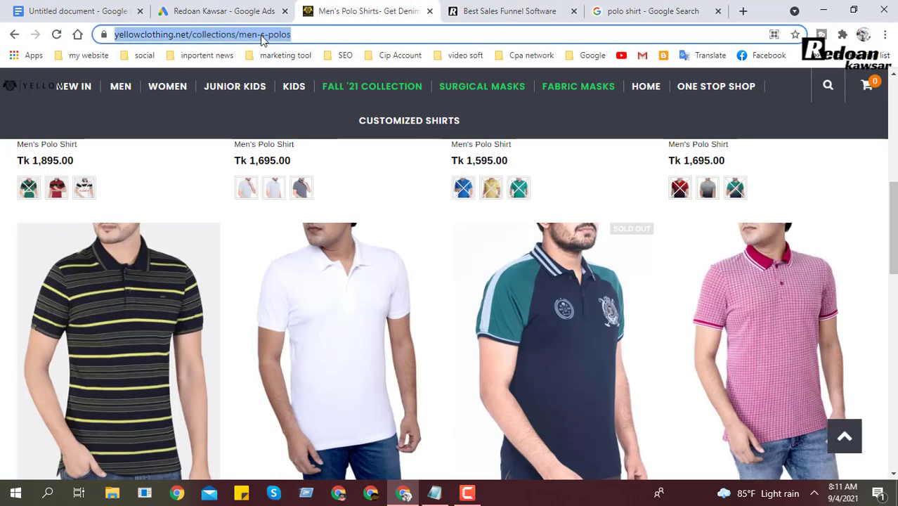
pyautogui.rightClick(251, 33)
pyautogui.click(281, 108)
pyautogui.click(211, 11)
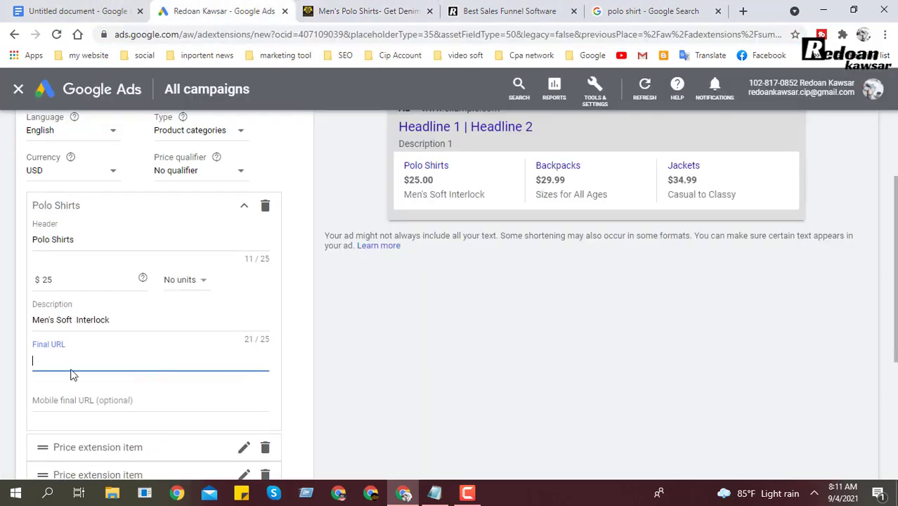
pyautogui.rightClick(80, 363)
pyautogui.click(116, 259)
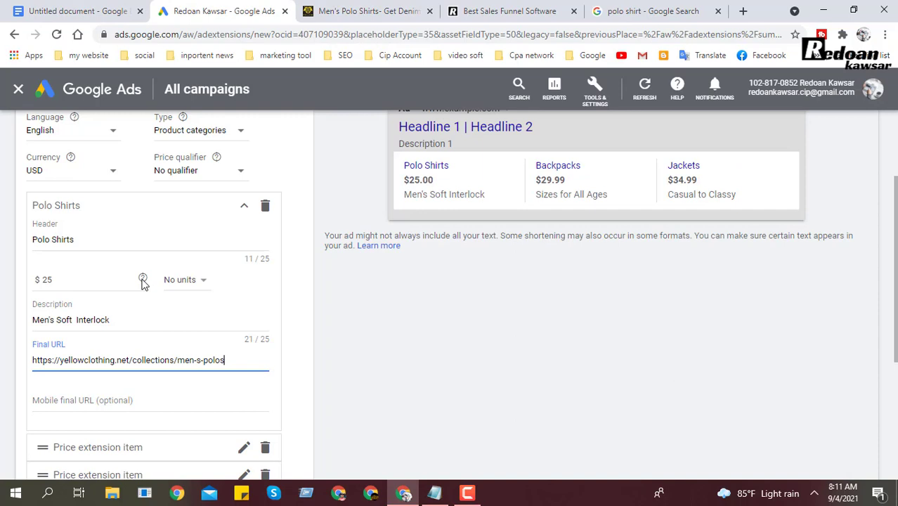
pyautogui.click(451, 345)
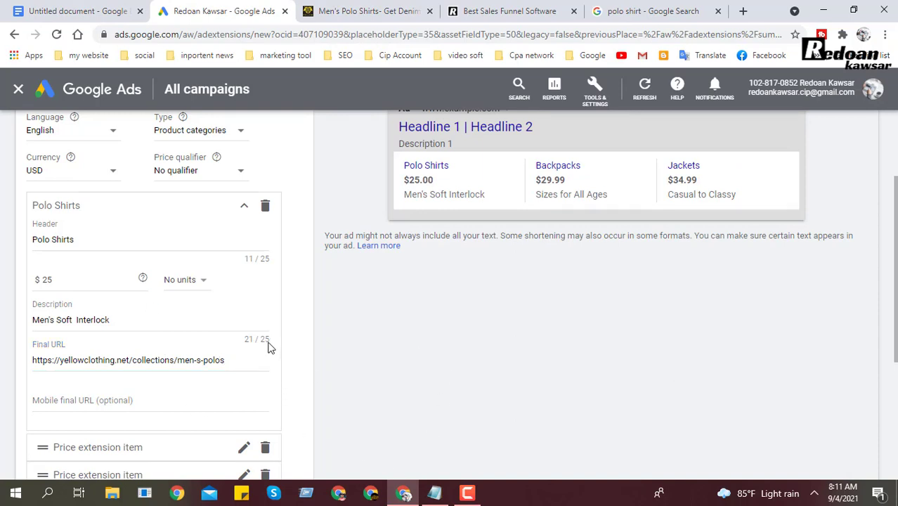
# - Open the yellow-striped men's polo's product page in the shop, select its address, and return to the Google Ads price extension form
pyautogui.scroll(1, 460, 409)
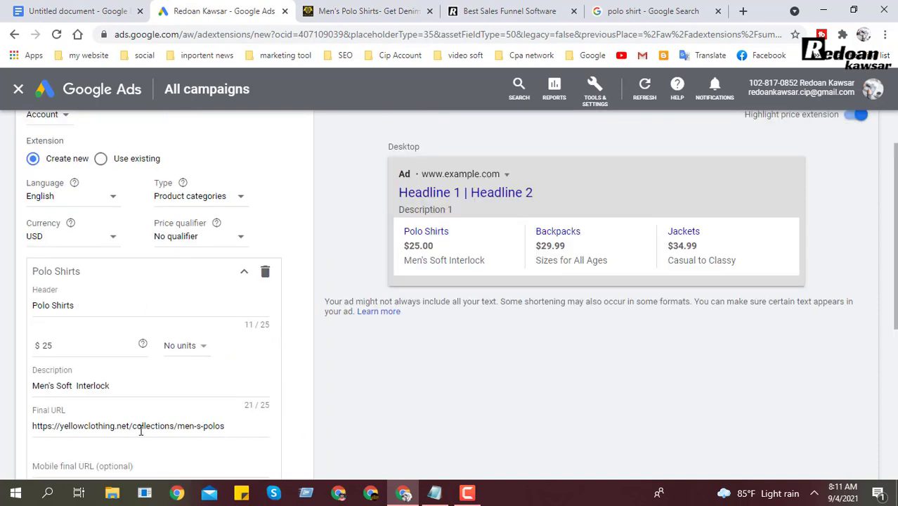
pyautogui.scroll(-1, 148, 427)
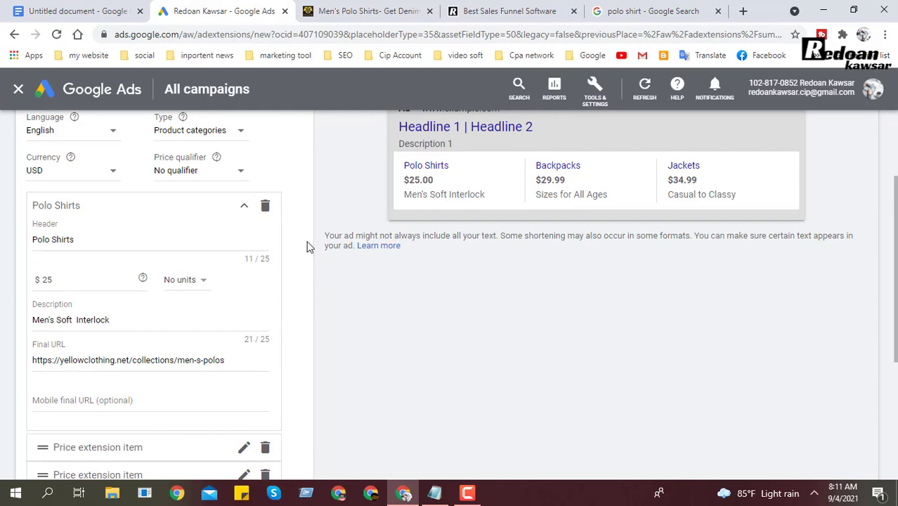
pyautogui.click(366, 11)
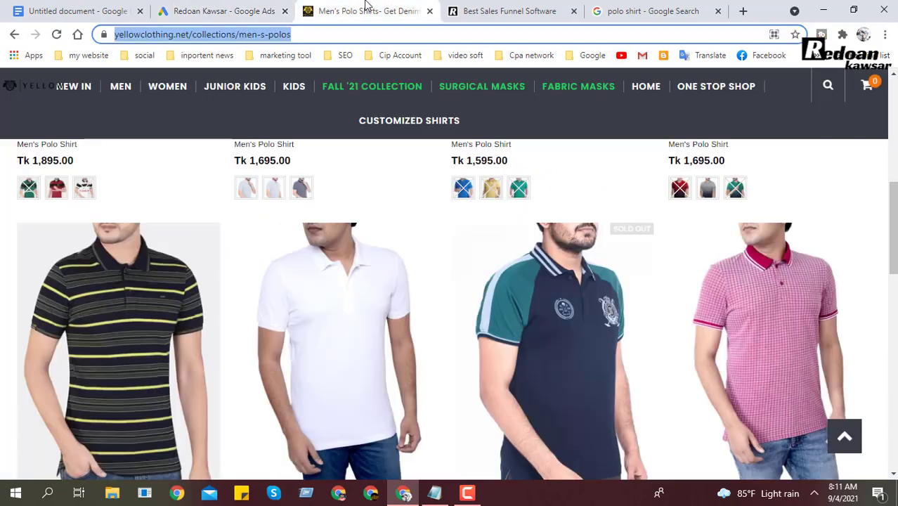
pyautogui.click(120, 341)
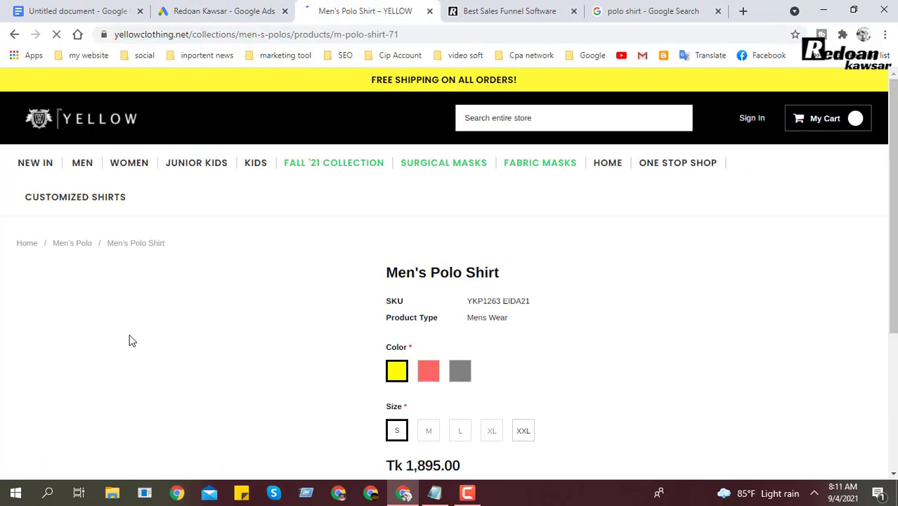
pyautogui.click(233, 34)
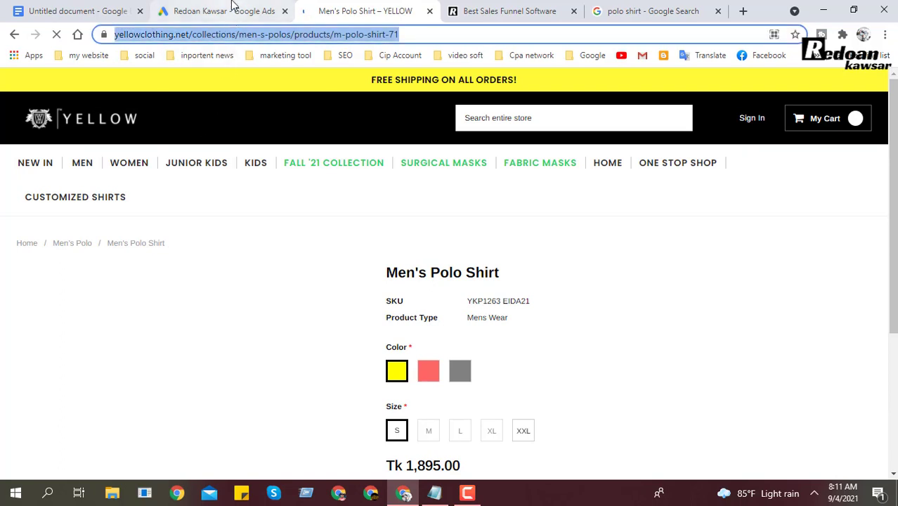
pyautogui.click(225, 11)
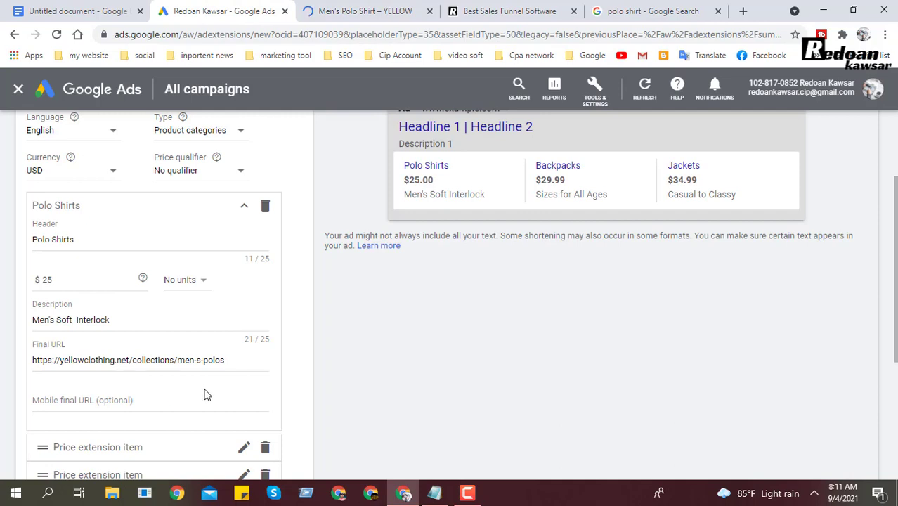
# - Examine the optional mobile final URL field of the Polo Shirts item
pyautogui.scroll(-1, 134, 413)
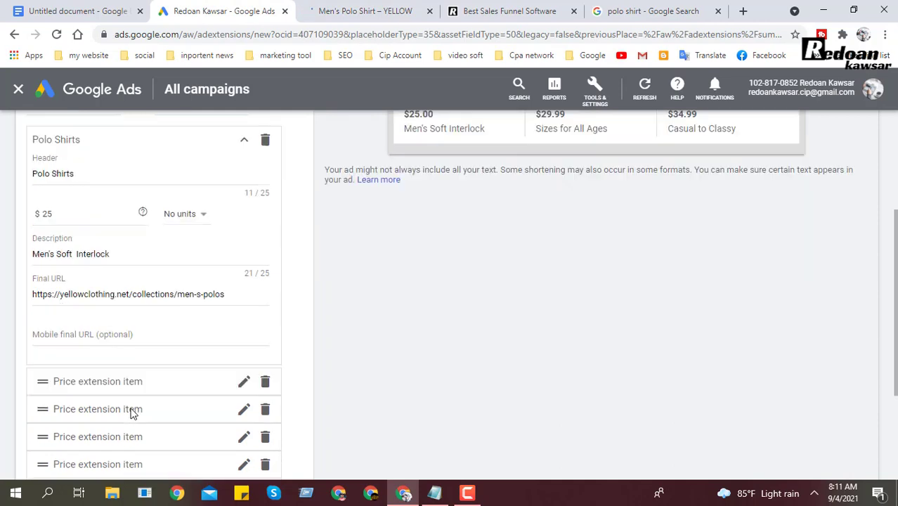
pyautogui.click(85, 334)
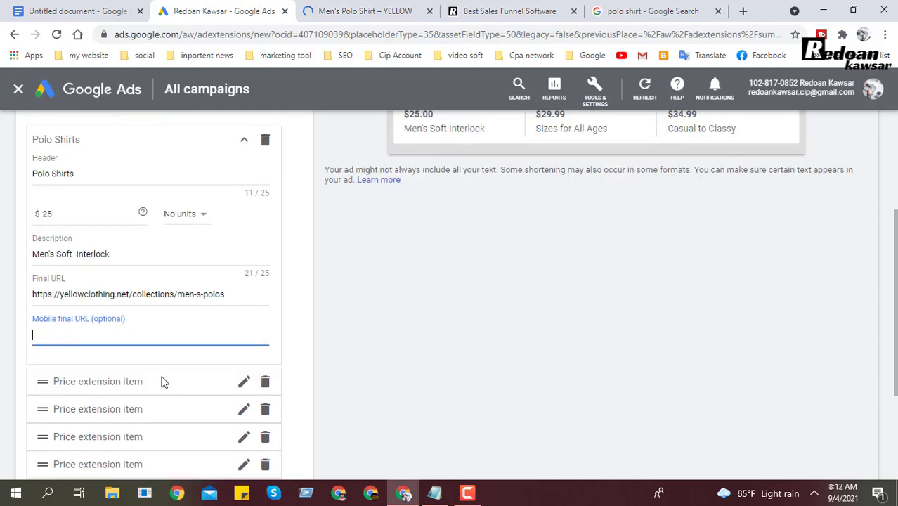
pyautogui.scroll(1, 79, 409)
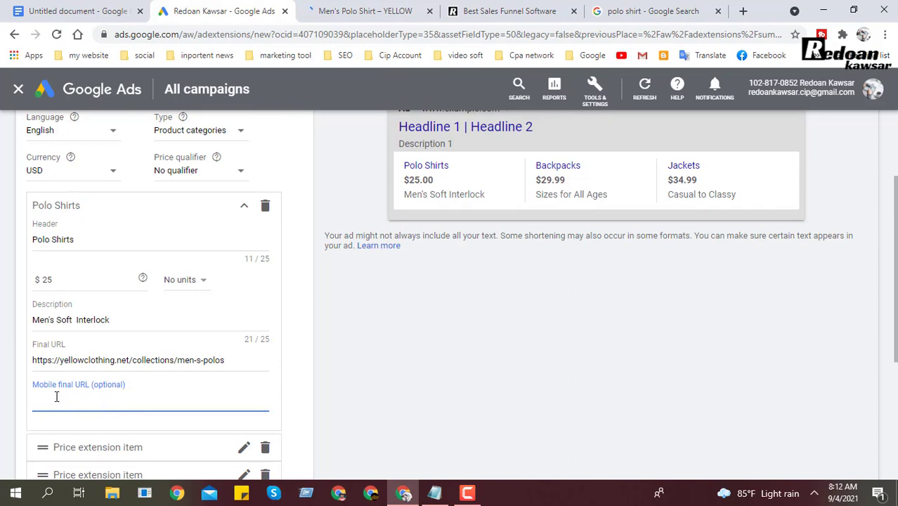
pyautogui.scroll(1, 439, 425)
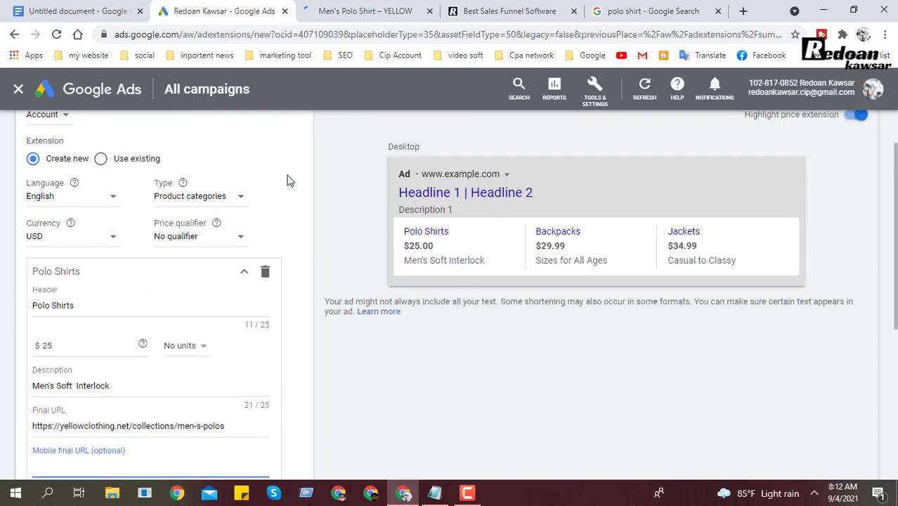
# - Review the available currency and type options for the price extension, keeping USD and Product categories
pyautogui.click(54, 240)
pyautogui.scroll(3, 64, 371)
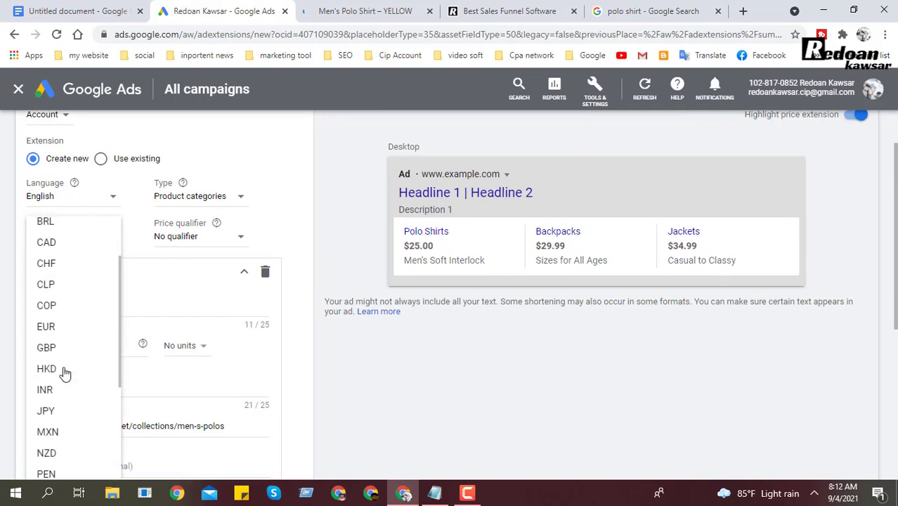
pyautogui.scroll(2, 64, 371)
pyautogui.scroll(-3, 66, 357)
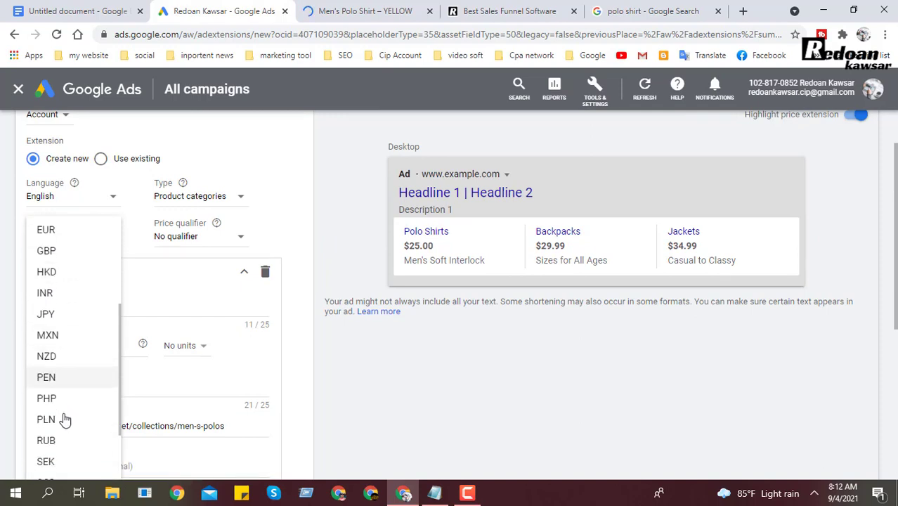
pyautogui.scroll(-2, 64, 419)
pyautogui.scroll(2, 76, 419)
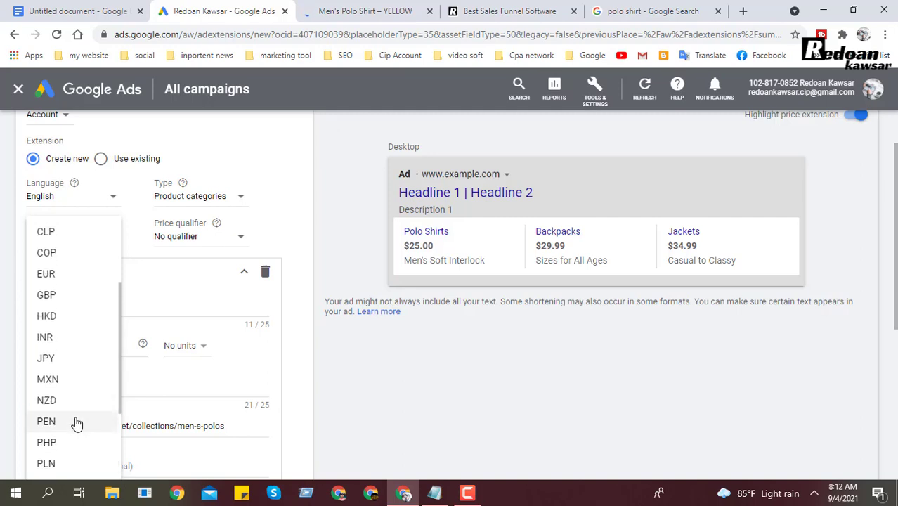
pyautogui.scroll(3, 77, 422)
pyautogui.click(293, 197)
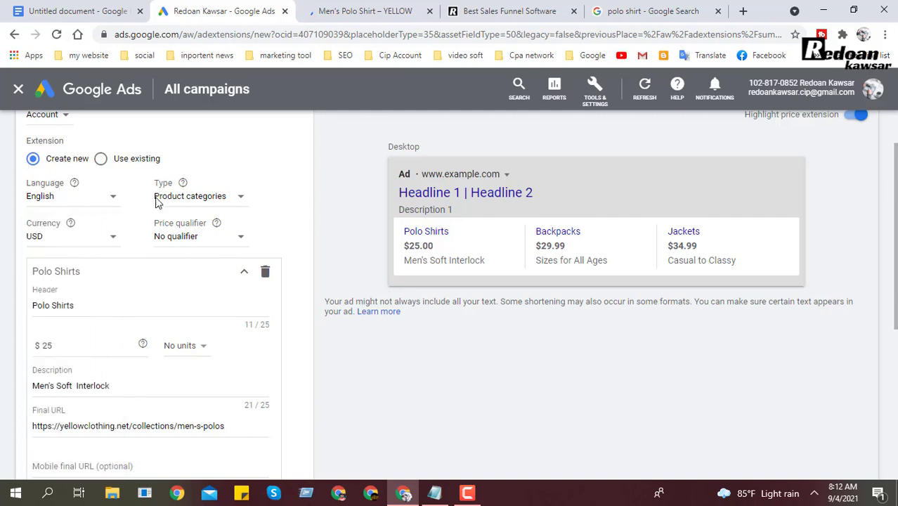
pyautogui.click(195, 200)
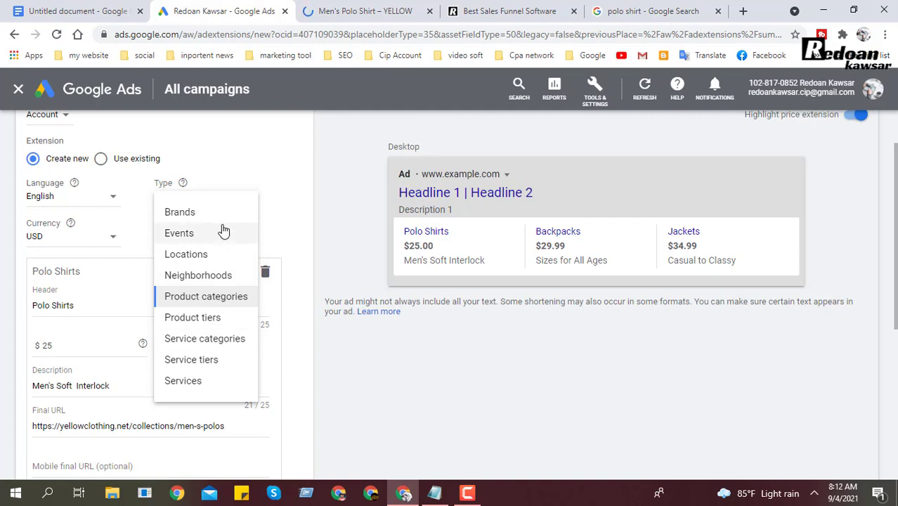
pyautogui.click(353, 401)
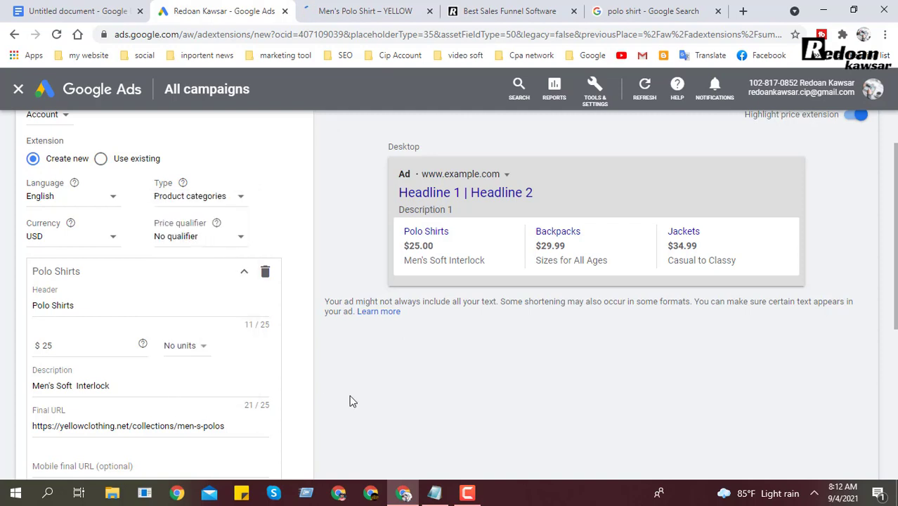
# - Try the From, Up to and Average price qualifiers and compare how each one appears in the ad preview
pyautogui.click(173, 241)
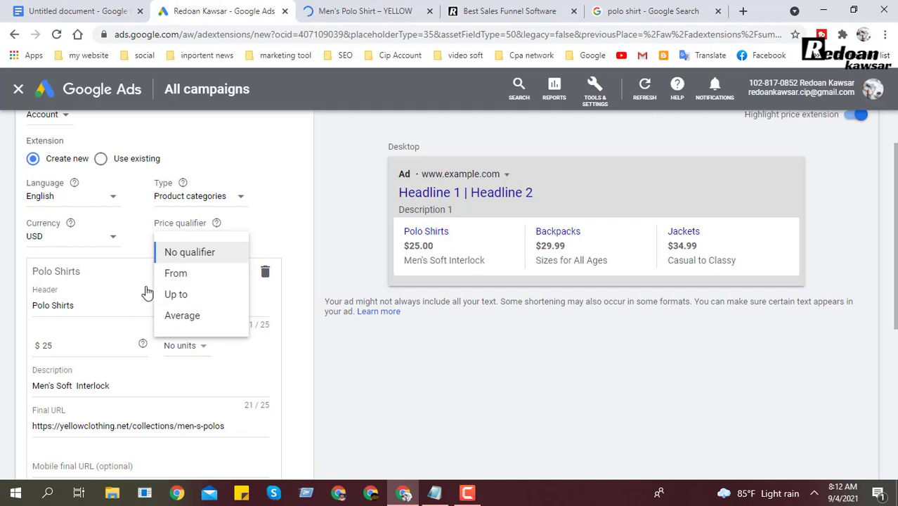
pyautogui.click(176, 275)
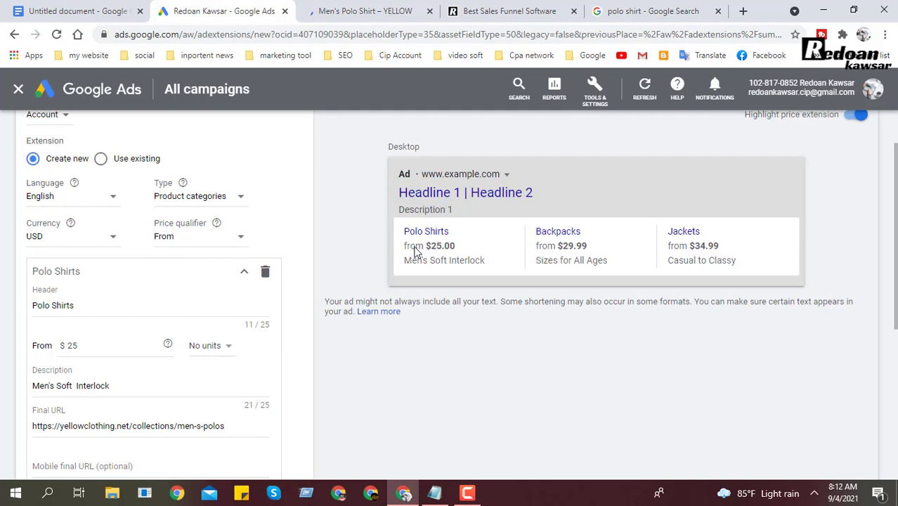
pyautogui.click(207, 245)
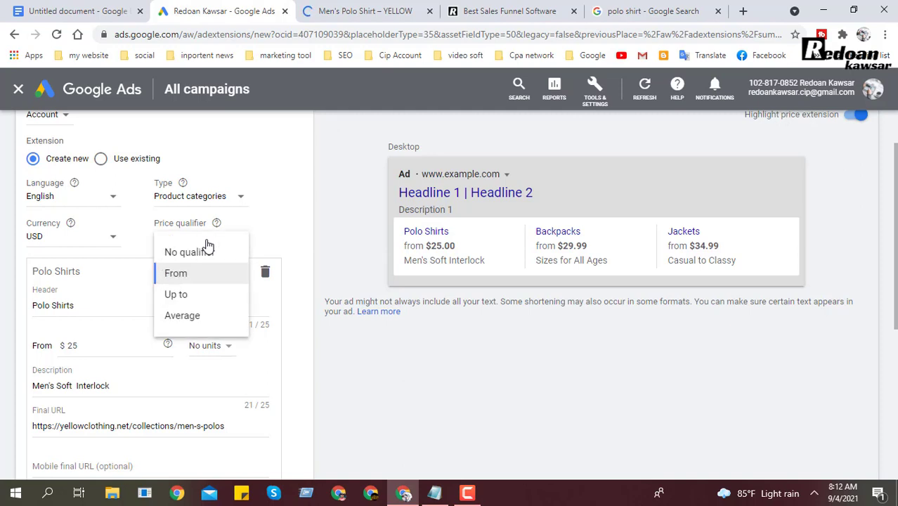
pyautogui.click(195, 296)
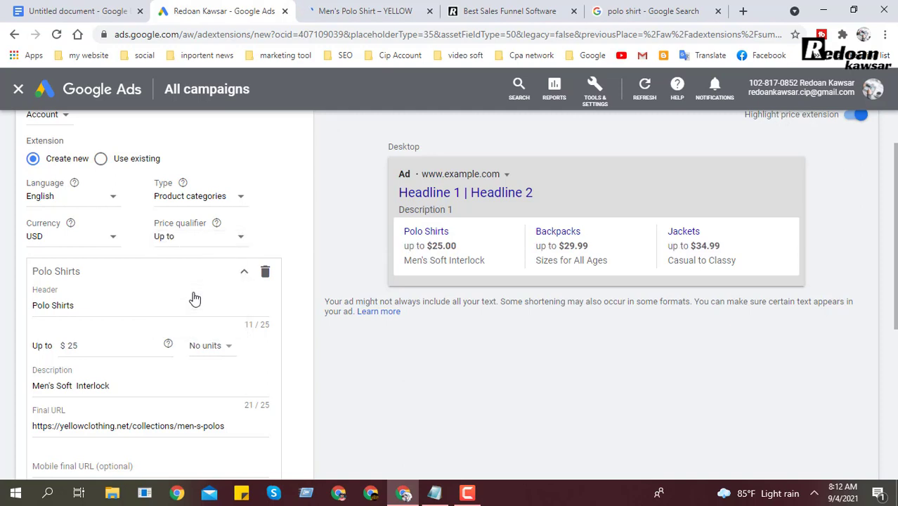
pyautogui.moveTo(459, 246); pyautogui.dragTo(433, 250)
pyautogui.click(200, 246)
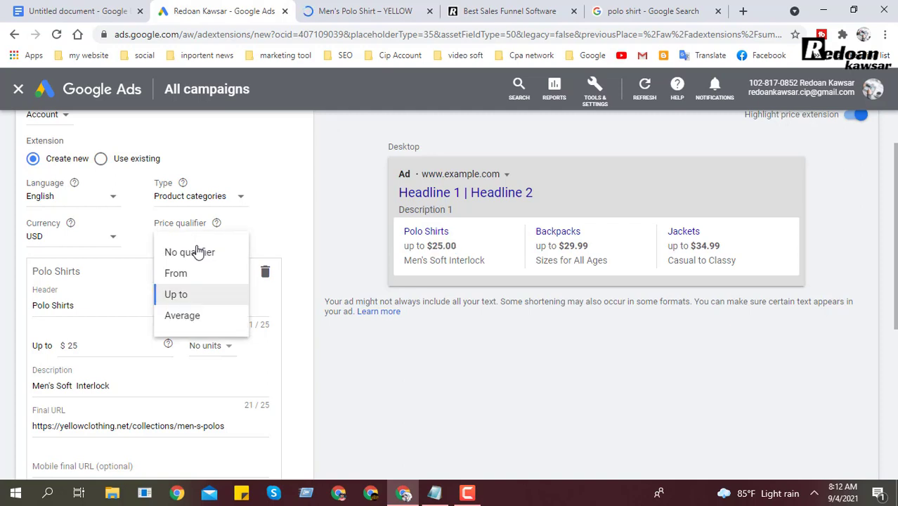
pyautogui.click(187, 320)
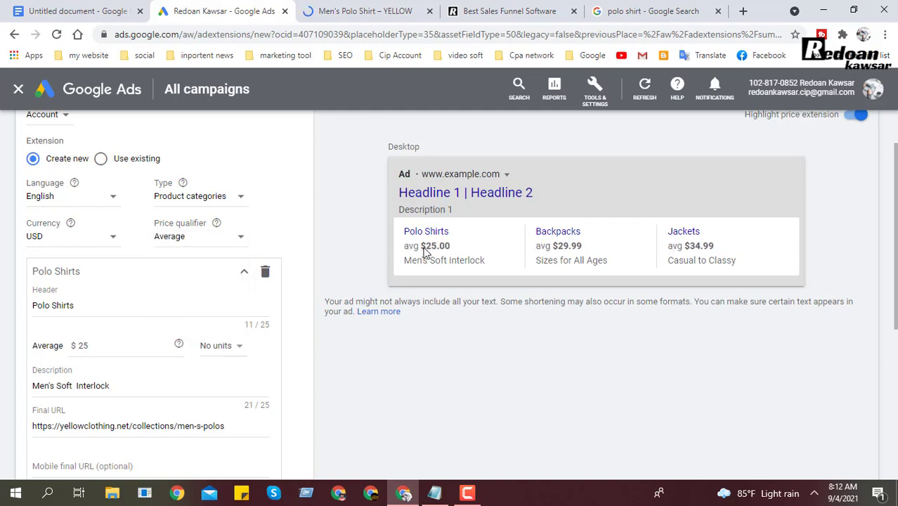
pyautogui.moveTo(424, 252); pyautogui.dragTo(449, 254)
# - Set the price qualifier of the price extension to From
pyautogui.click(208, 241)
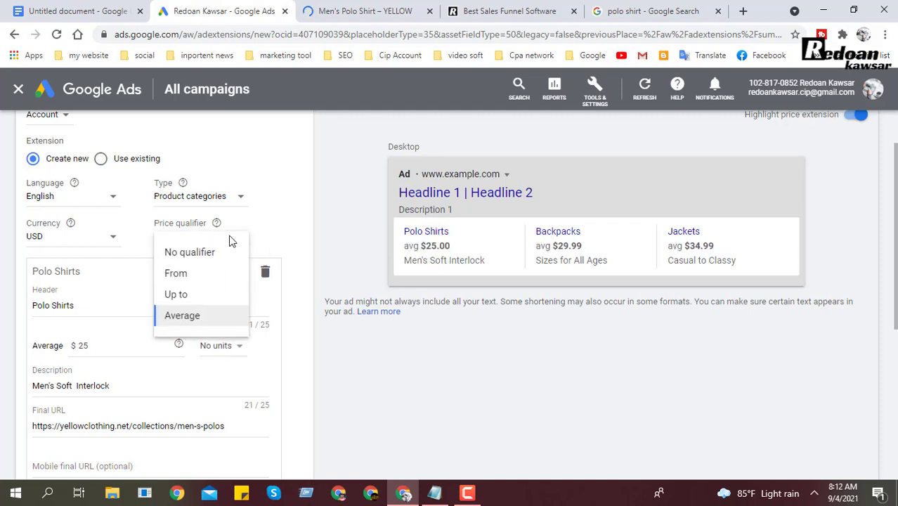
pyautogui.click(181, 276)
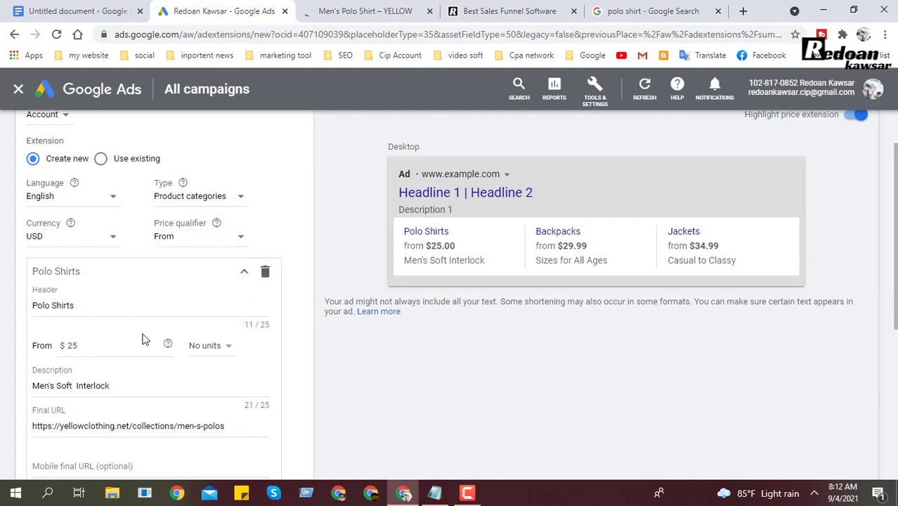
# - Add three more empty price extension items below the existing ones
pyautogui.scroll(-2, 142, 339)
pyautogui.scroll(-2, 219, 359)
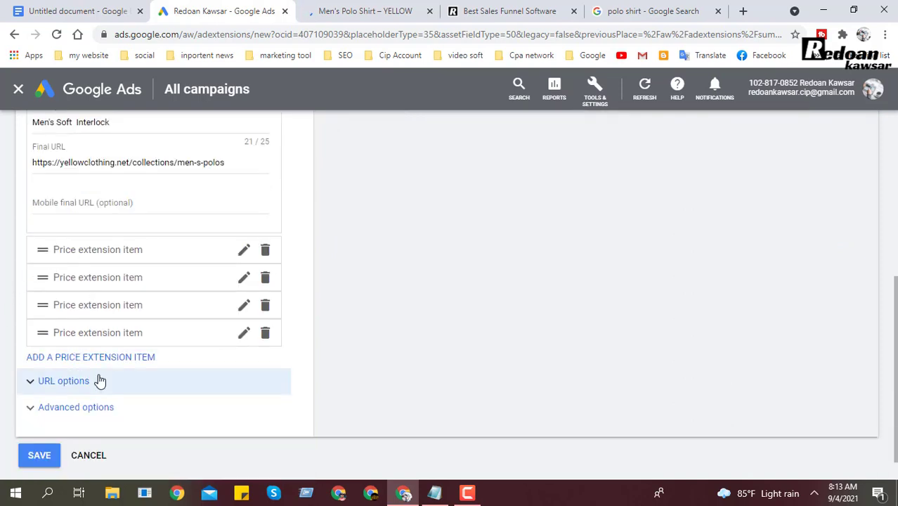
pyautogui.scroll(1, 109, 330)
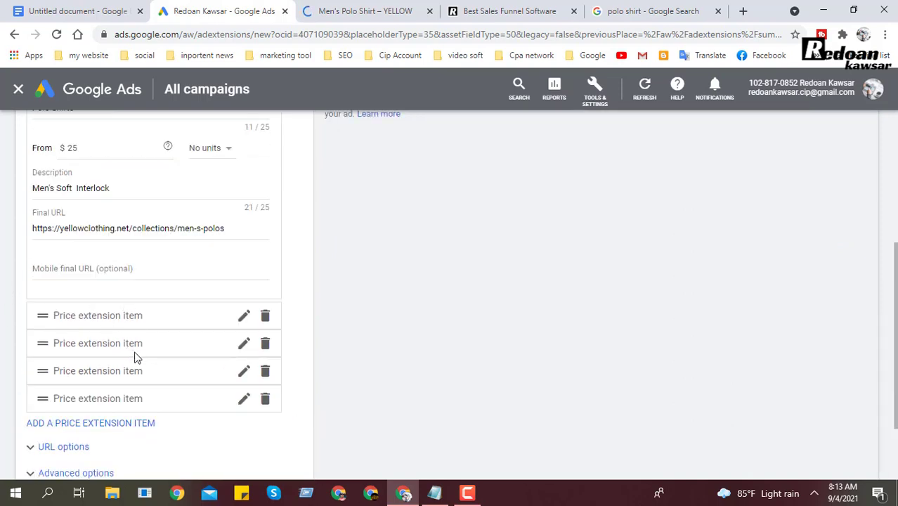
pyautogui.click(128, 423)
pyautogui.scroll(-1, 121, 400)
pyautogui.click(124, 384)
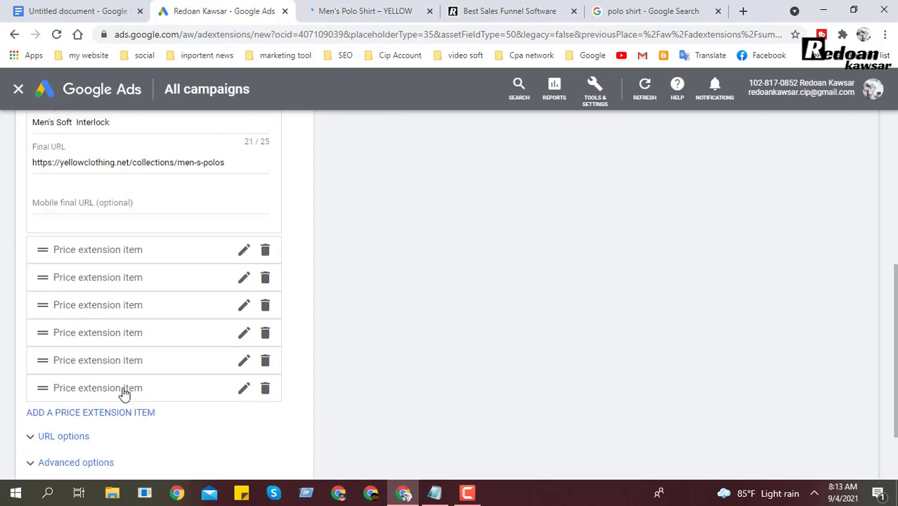
pyautogui.scroll(-1, 125, 351)
pyautogui.click(136, 323)
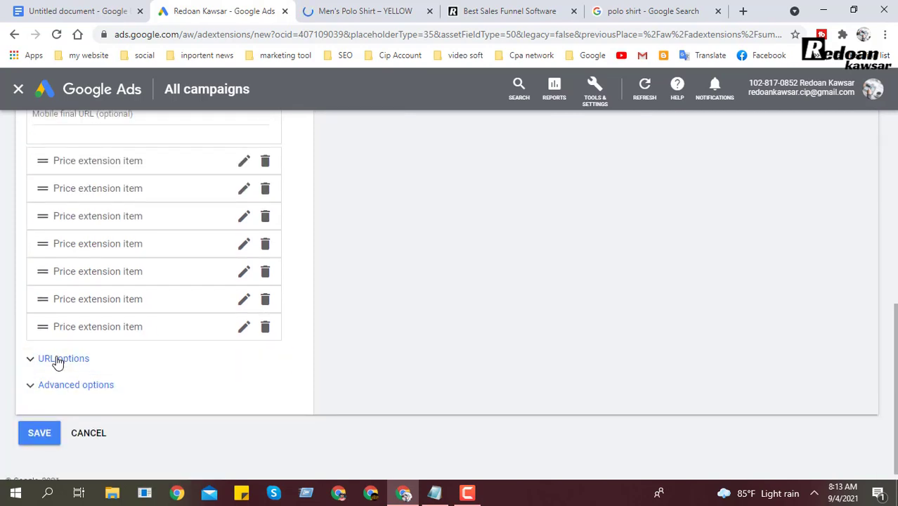
# - Bold "8 cards" in the Google Docs paragraph on where price extensions appear, and return to the Google Ads price extension form
pyautogui.click(105, 10)
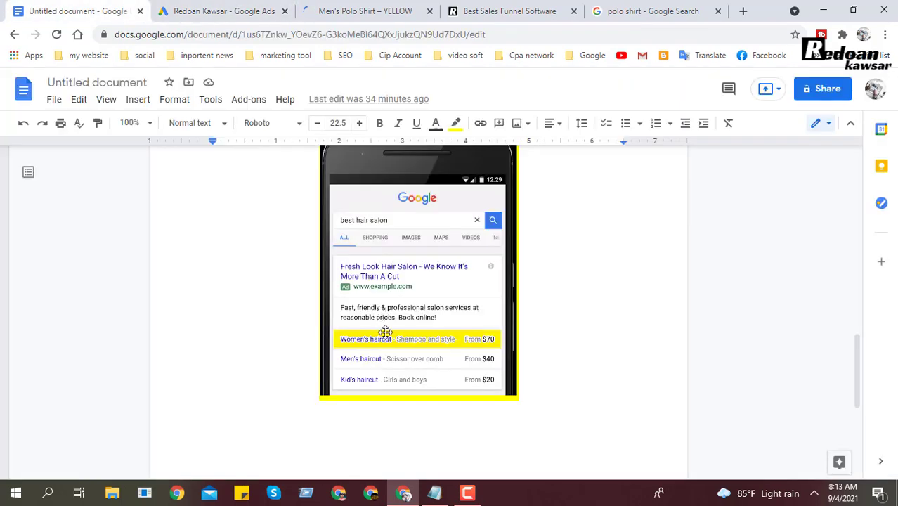
pyautogui.scroll(10, 492, 311)
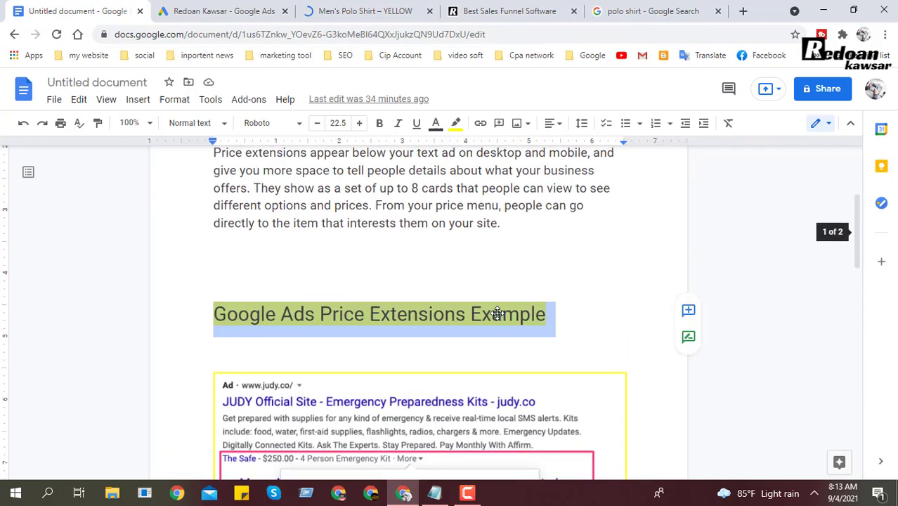
pyautogui.scroll(1, 420, 252)
pyautogui.moveTo(408, 254); pyautogui.dragTo(453, 254)
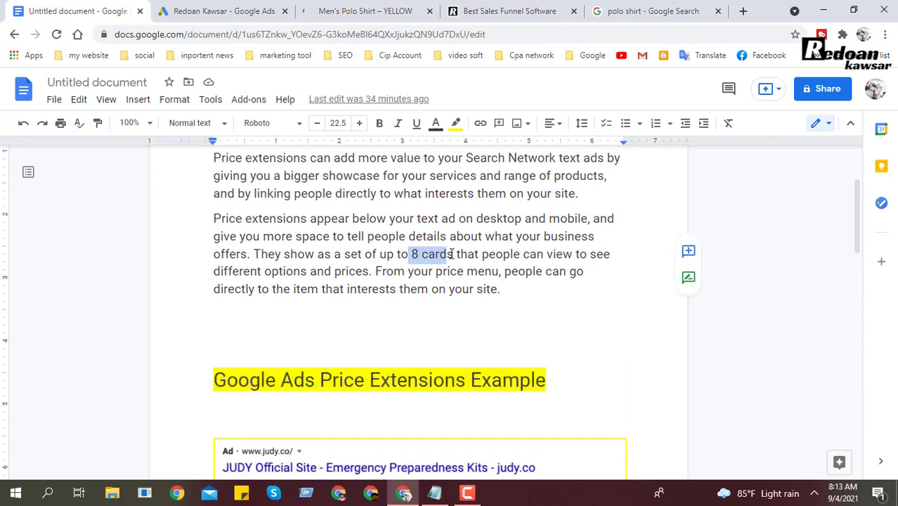
pyautogui.click(379, 122)
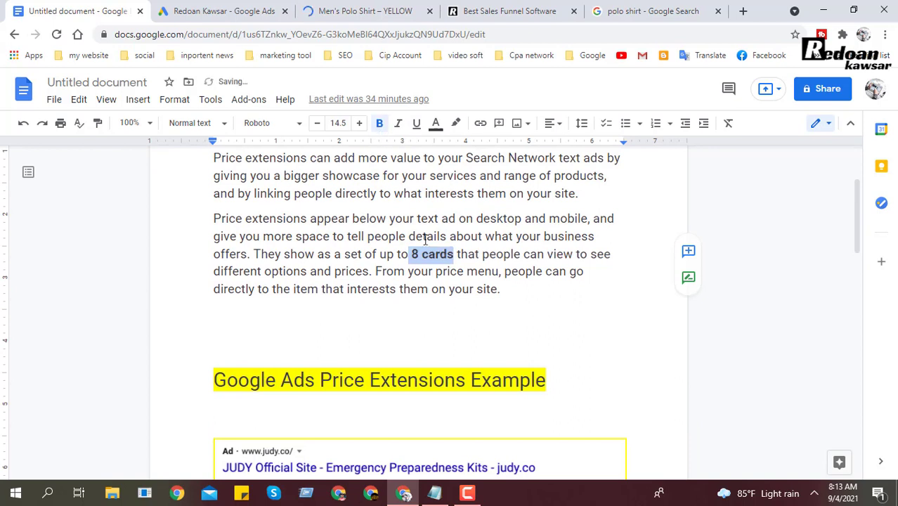
pyautogui.click(533, 254)
pyautogui.click(411, 255)
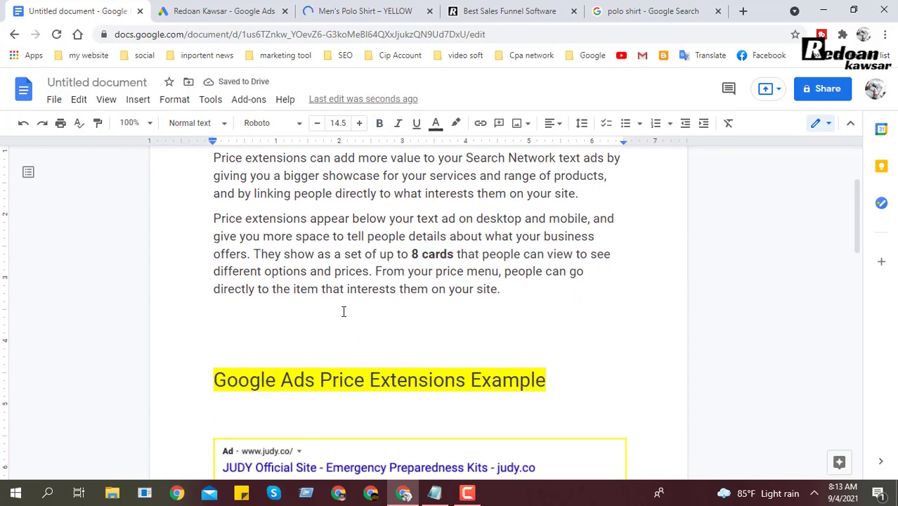
pyautogui.click(507, 10)
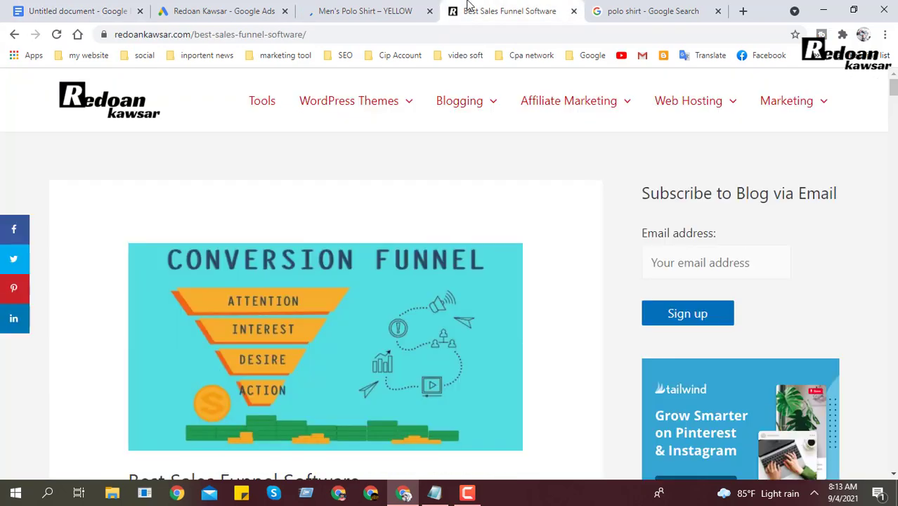
pyautogui.click(211, 11)
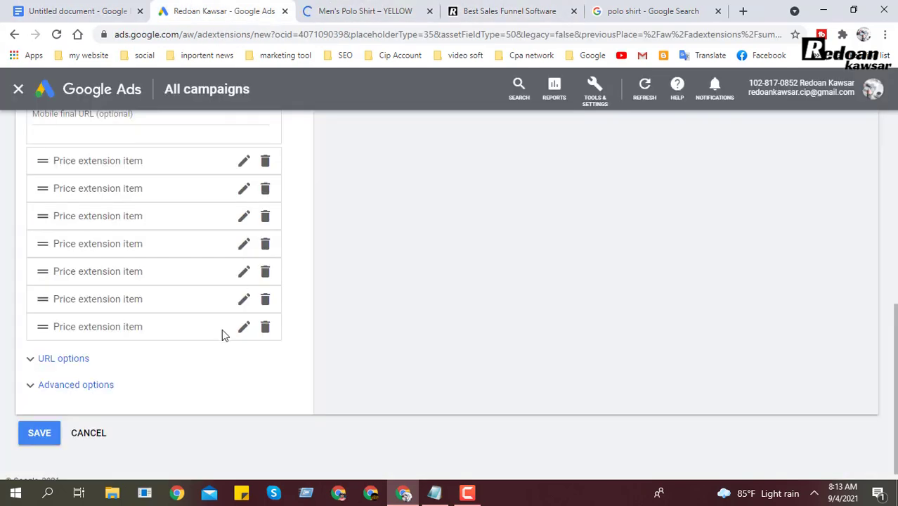
# - Open the second price extension item and go through its Header, price, Description and Final URL fields
pyautogui.scroll(6, 222, 328)
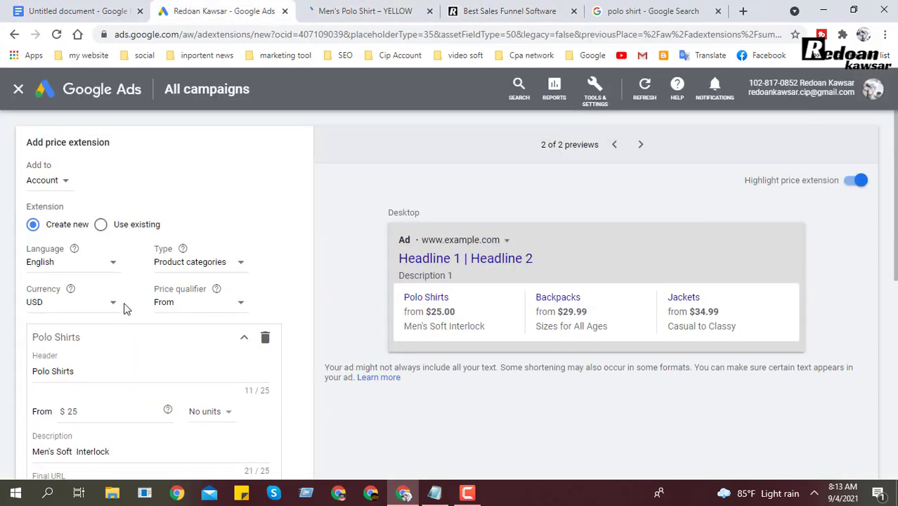
pyautogui.scroll(-2, 196, 292)
pyautogui.scroll(1, 198, 295)
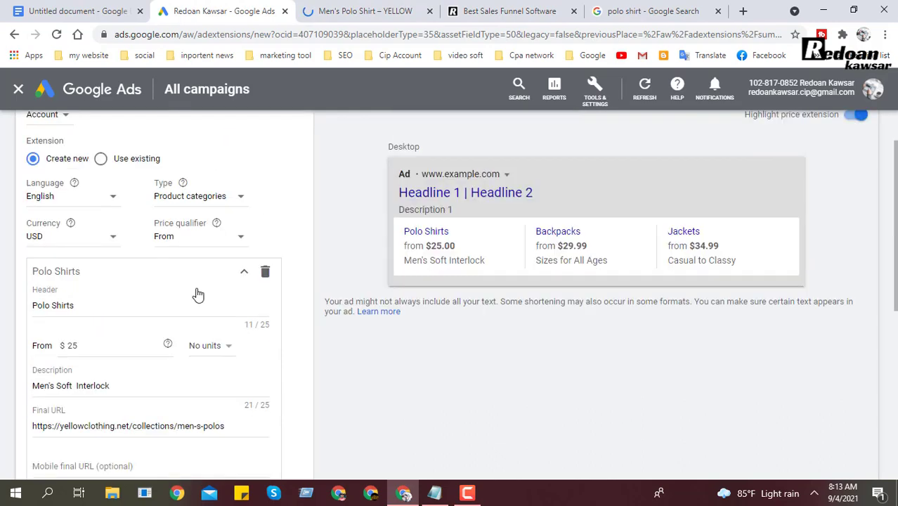
pyautogui.scroll(-3, 198, 293)
pyautogui.click(243, 317)
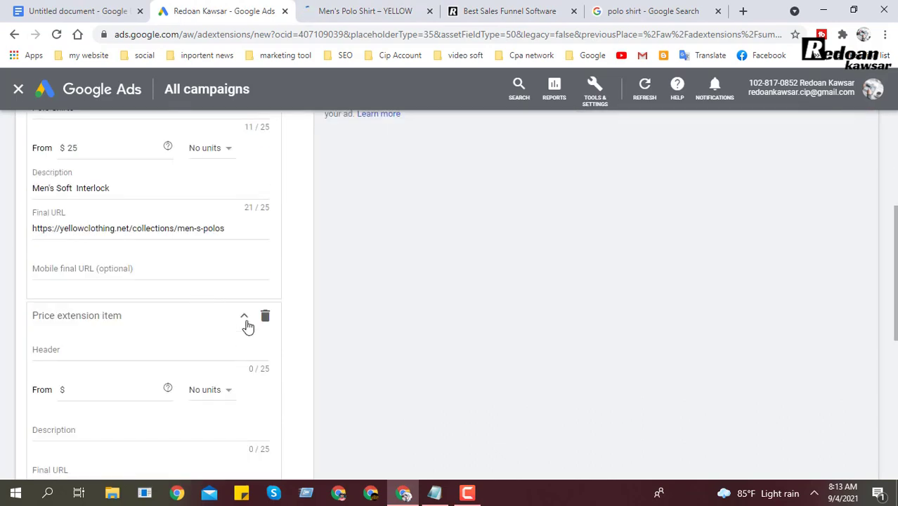
pyautogui.scroll(-2, 164, 329)
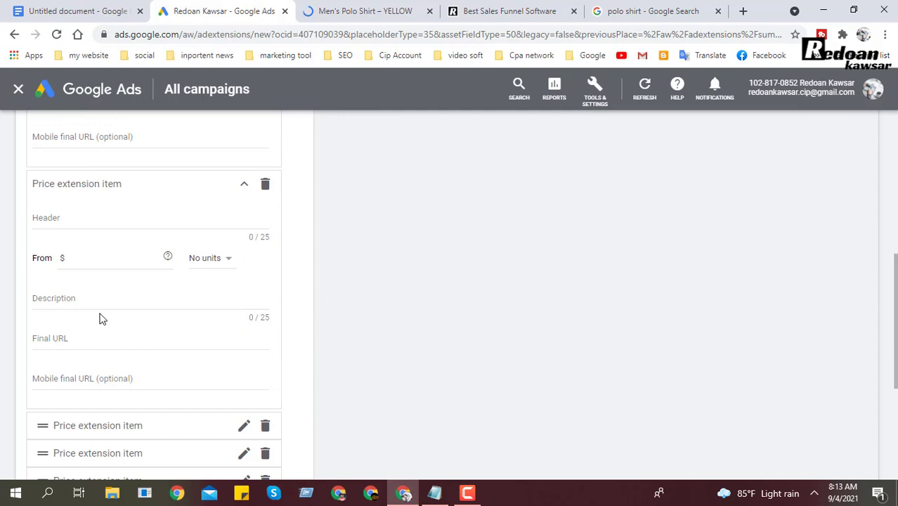
pyautogui.click(94, 217)
pyautogui.click(85, 260)
pyautogui.click(79, 302)
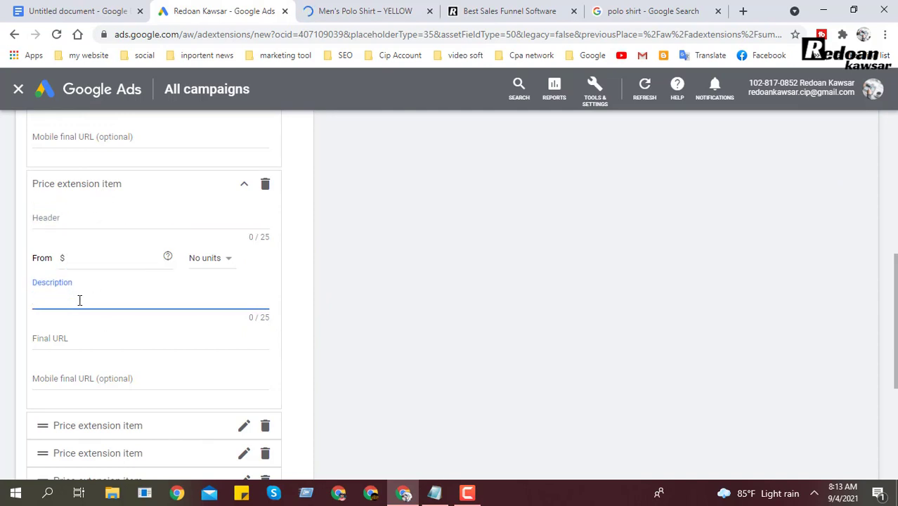
pyautogui.click(81, 343)
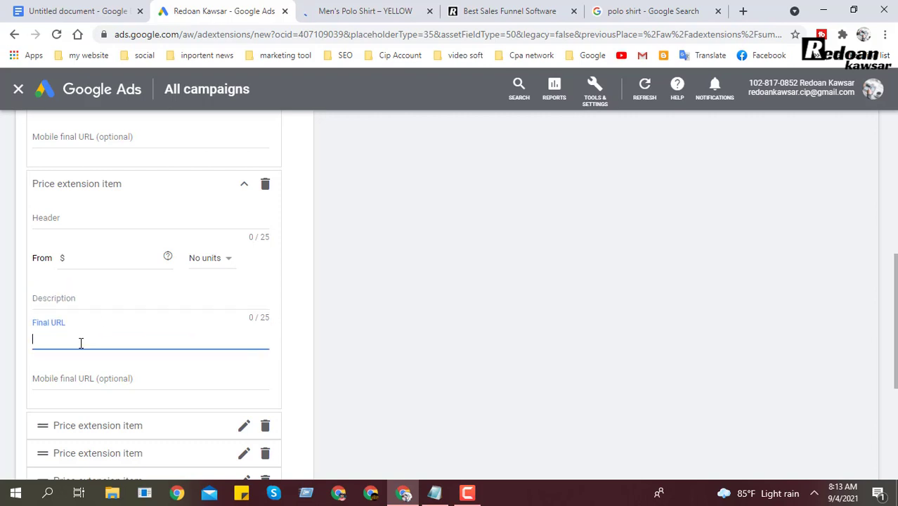
# - Try to save the price extension with only the Polo Shirts item filled in
pyautogui.scroll(-4, 184, 398)
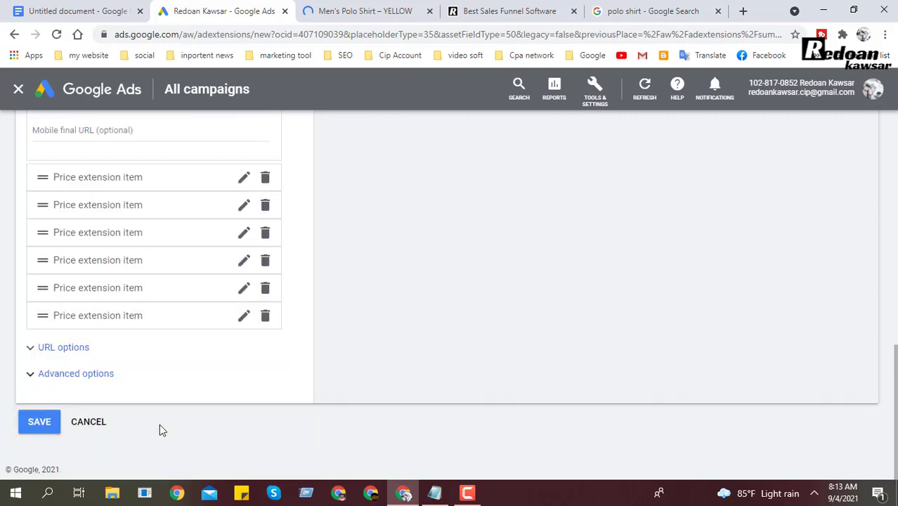
pyautogui.click(47, 425)
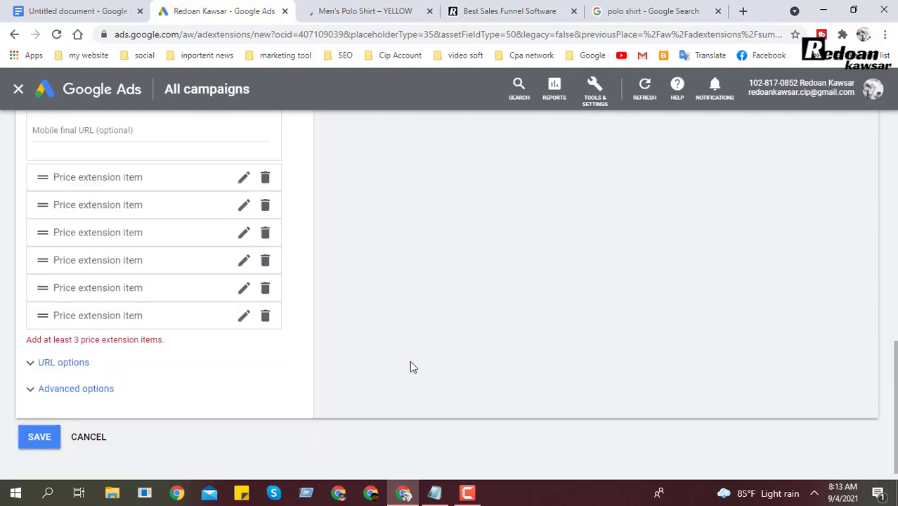
pyautogui.scroll(1, 239, 397)
pyautogui.rightClick(246, 392)
pyautogui.click(495, 427)
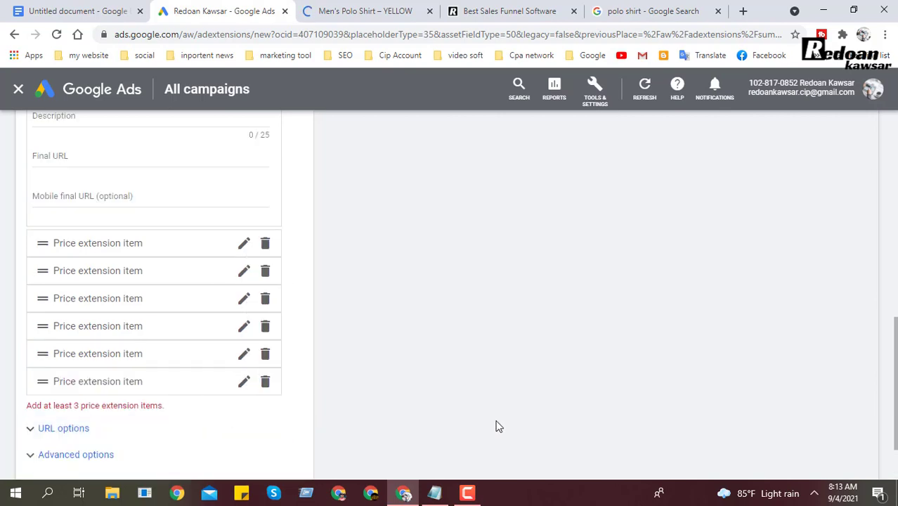
pyautogui.moveTo(32, 411); pyautogui.dragTo(121, 419)
pyautogui.click(231, 427)
# - Delete four of the empty price extension items from the end of the item list
pyautogui.scroll(10, 232, 427)
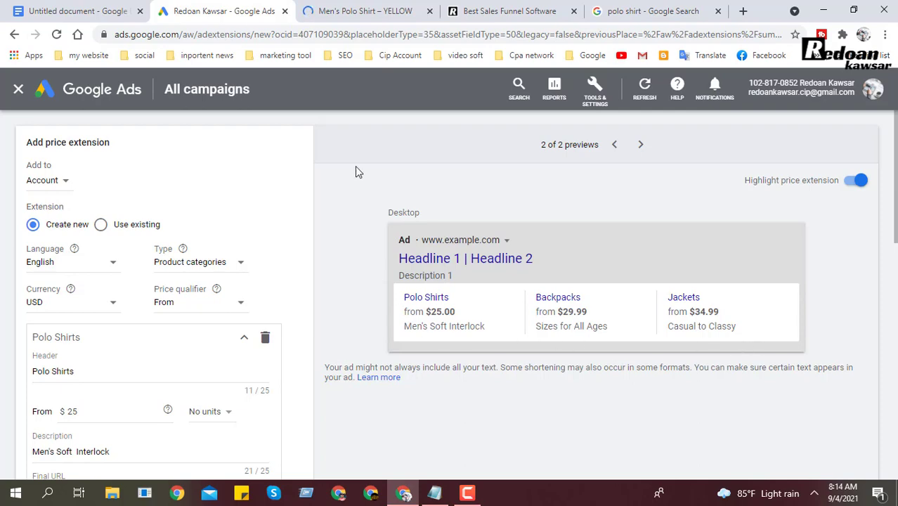
pyautogui.scroll(-8, 271, 355)
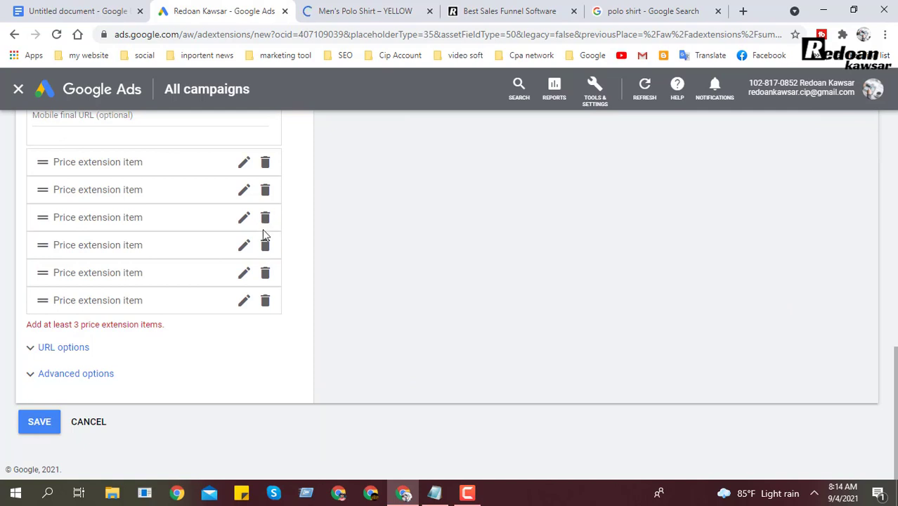
pyautogui.click(266, 255)
pyautogui.click(266, 256)
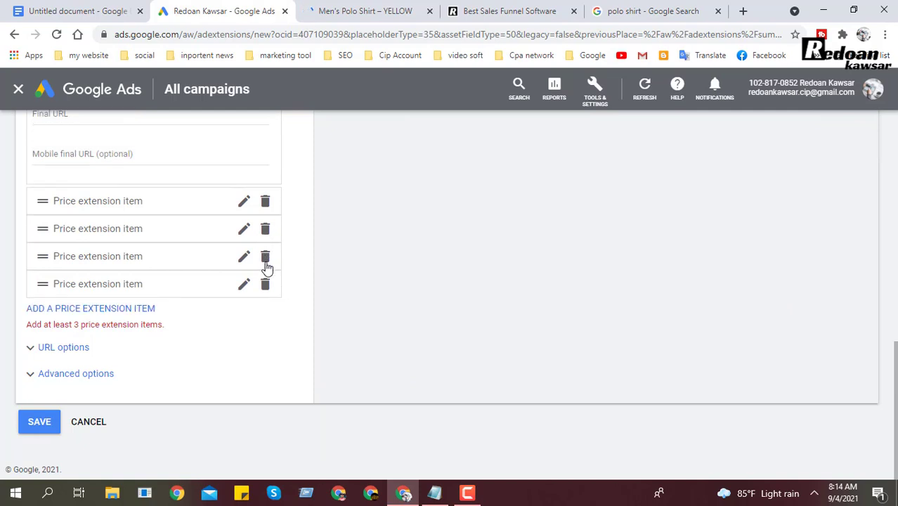
pyautogui.click(266, 282)
pyautogui.click(266, 257)
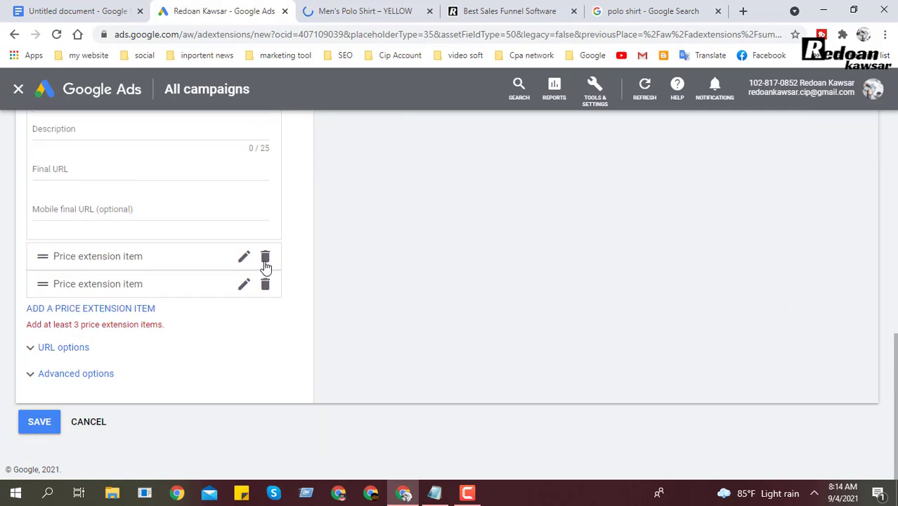
# - Open the third price extension item and set its header to Shirts, copied from the Notepad text
pyautogui.scroll(8, 448, 307)
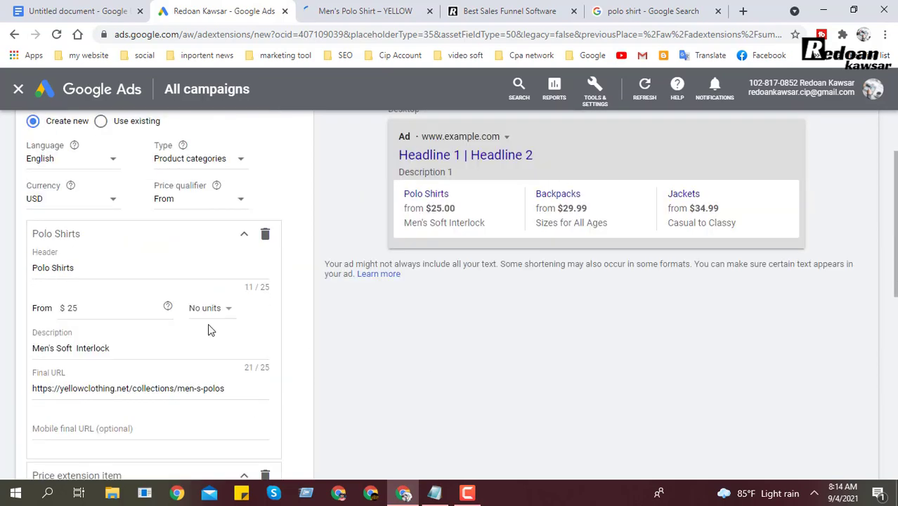
pyautogui.scroll(-6, 233, 261)
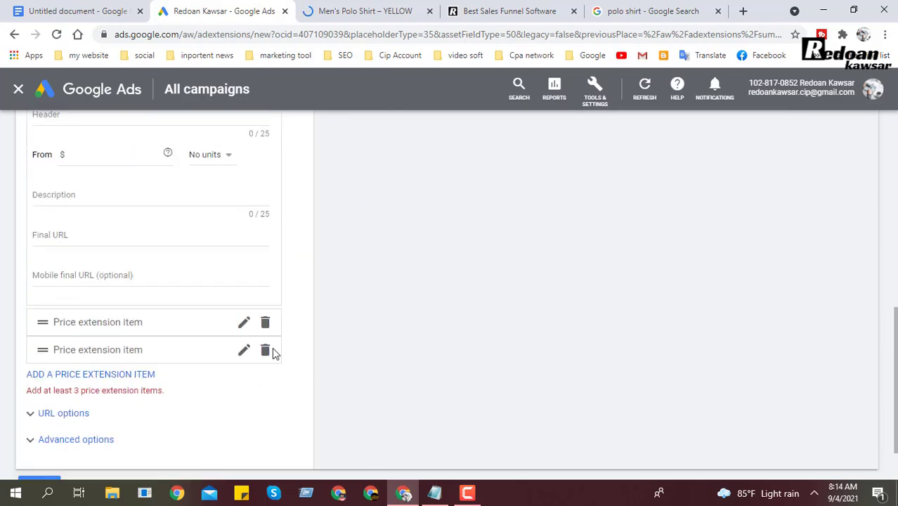
pyautogui.click(243, 323)
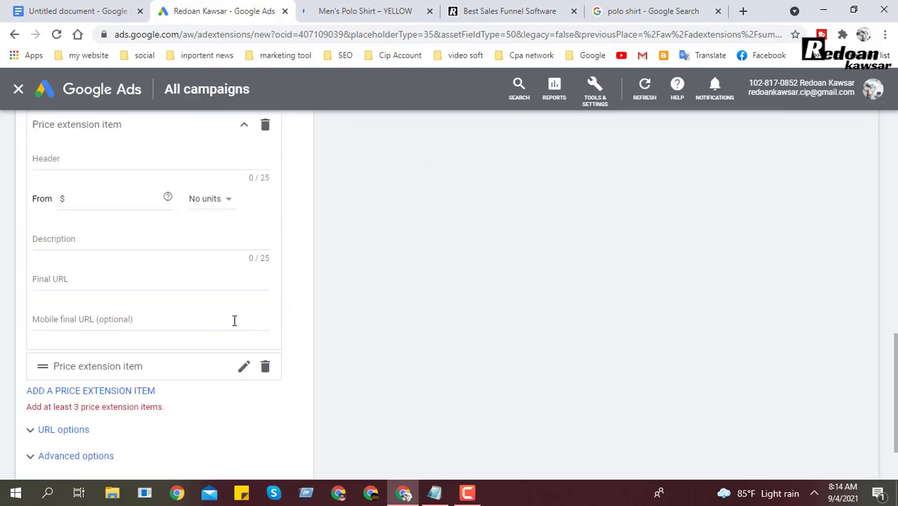
pyautogui.click(436, 493)
pyautogui.moveTo(464, 229); pyautogui.dragTo(409, 223)
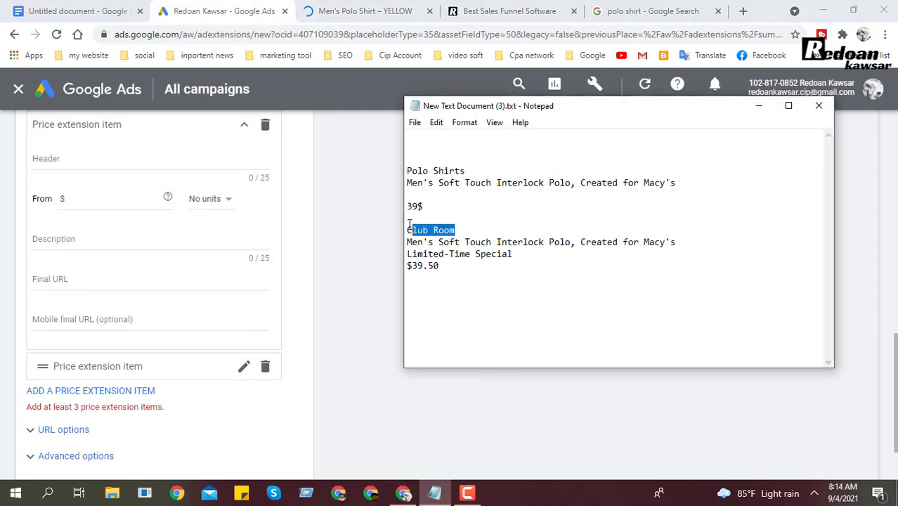
pyautogui.moveTo(474, 170); pyautogui.dragTo(430, 169)
pyautogui.rightClick(435, 169)
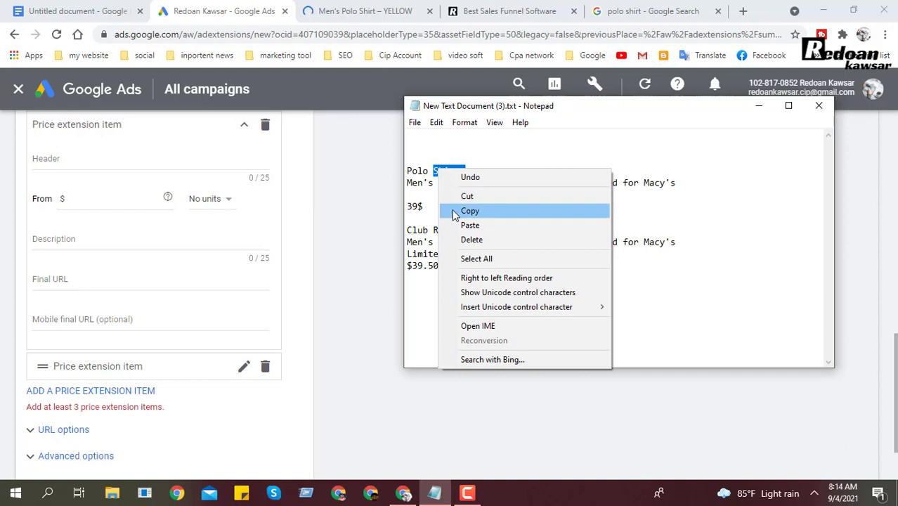
pyautogui.click(454, 212)
pyautogui.click(50, 239)
pyautogui.rightClick(51, 238)
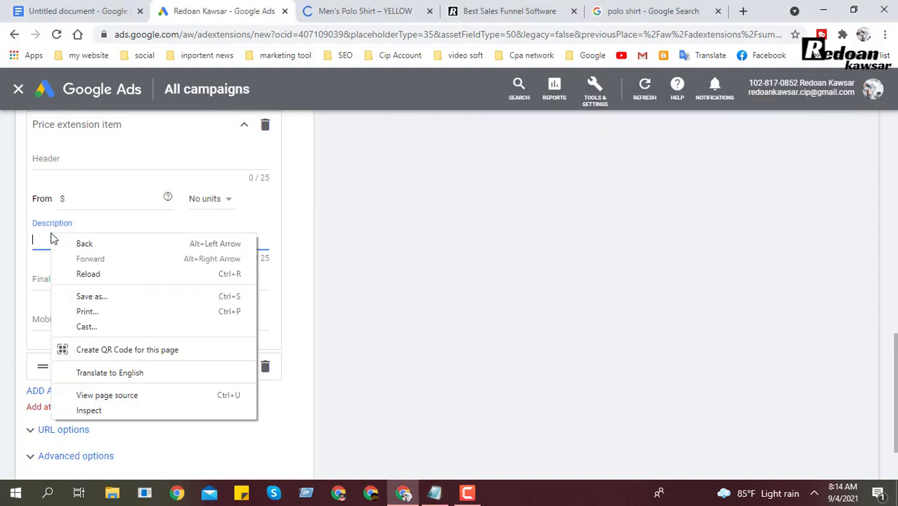
pyautogui.rightClick(75, 167)
pyautogui.click(112, 260)
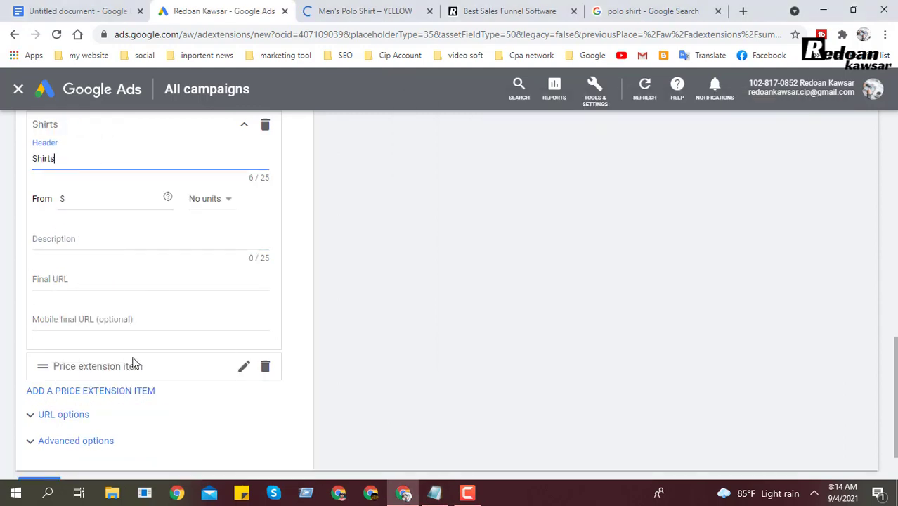
# - Set the third item's From price to $15 with No units
pyautogui.scroll(1, 132, 361)
pyautogui.click(88, 267)
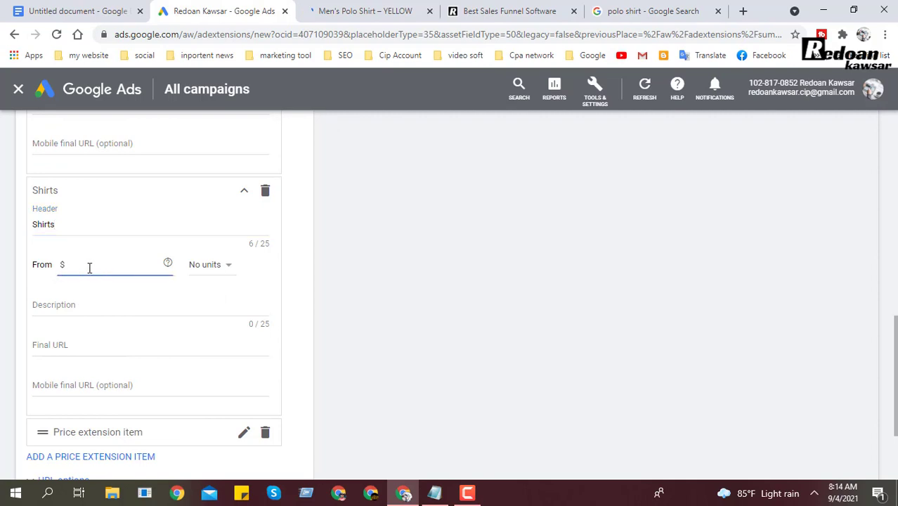
pyautogui.click(205, 274)
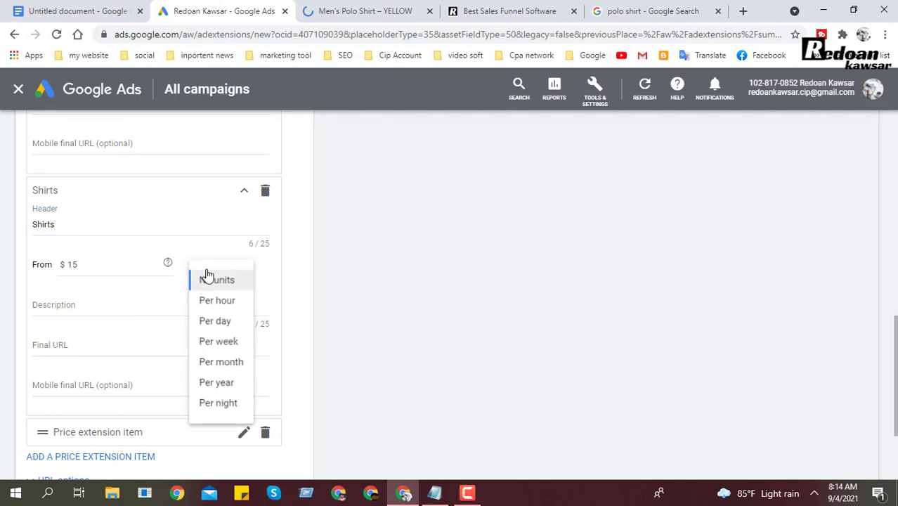
pyautogui.click(219, 279)
# - Copy the polo description from Notepad into the third item's Description and shorten it to "Men's Soft Interlock"
pyautogui.click(69, 306)
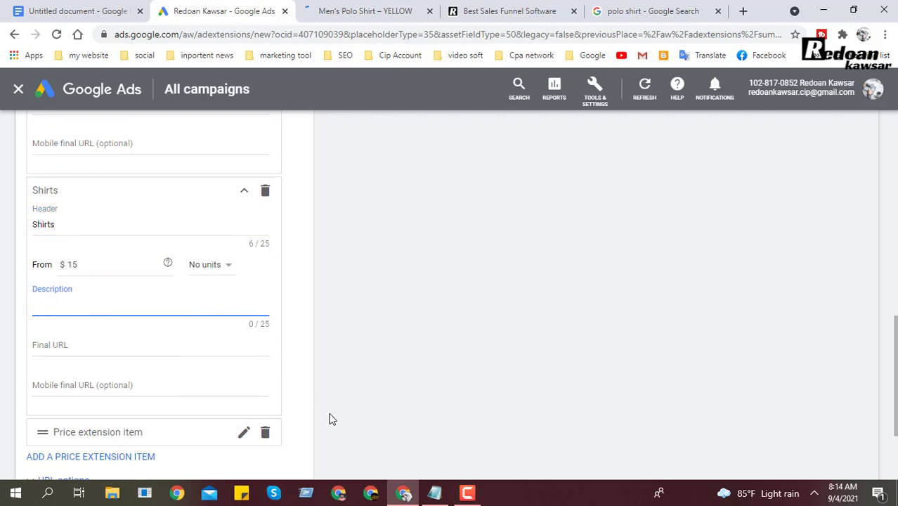
pyautogui.click(434, 493)
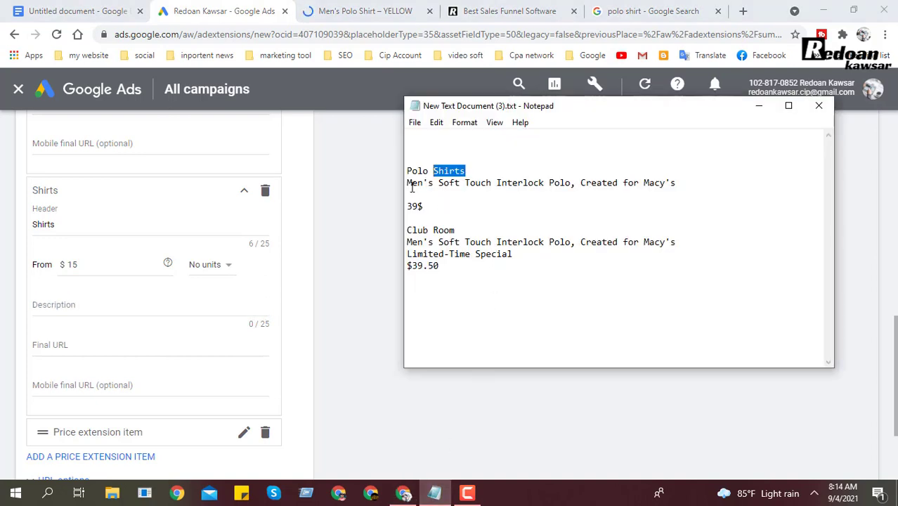
pyautogui.moveTo(408, 242); pyautogui.dragTo(557, 244)
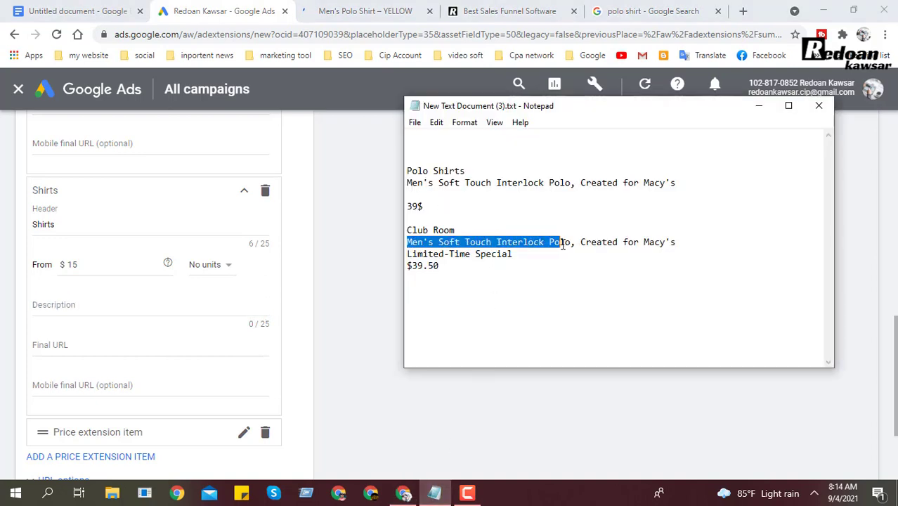
pyautogui.rightClick(570, 244)
pyautogui.click(573, 284)
pyautogui.rightClick(109, 306)
pyautogui.click(140, 202)
pyautogui.scroll(1, 116, 281)
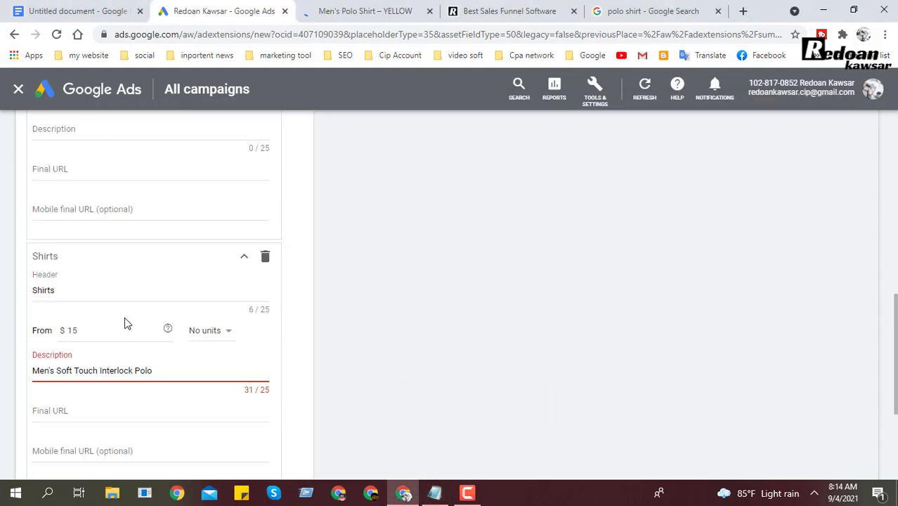
pyautogui.click(133, 371)
pyautogui.click(168, 373)
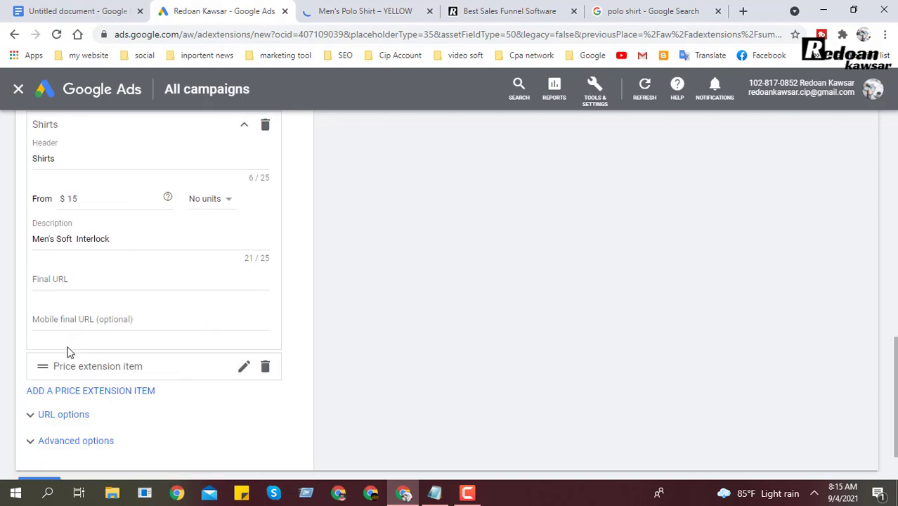
pyautogui.rightClick(72, 279)
pyautogui.click(106, 174)
pyautogui.scroll(2, 137, 295)
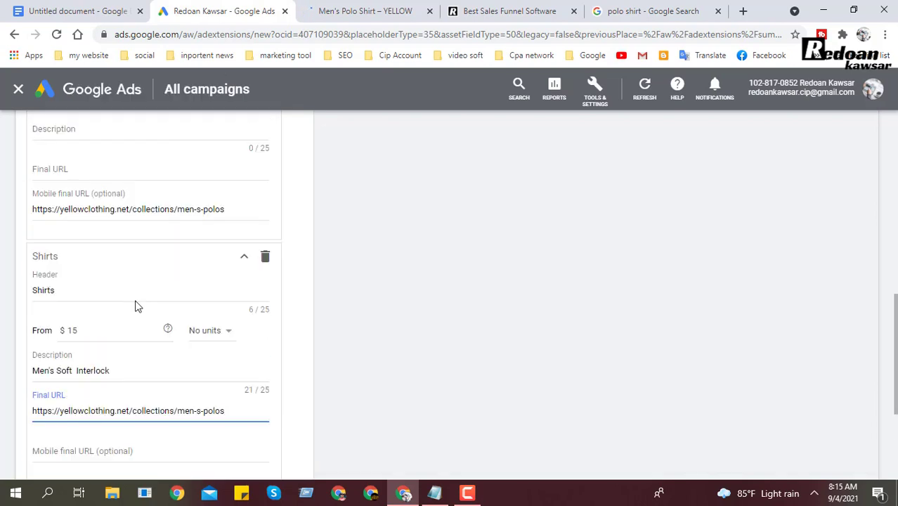
# - Copy the header Shirts from the third item into the second item and set its From price to $30
pyautogui.scroll(1, 126, 327)
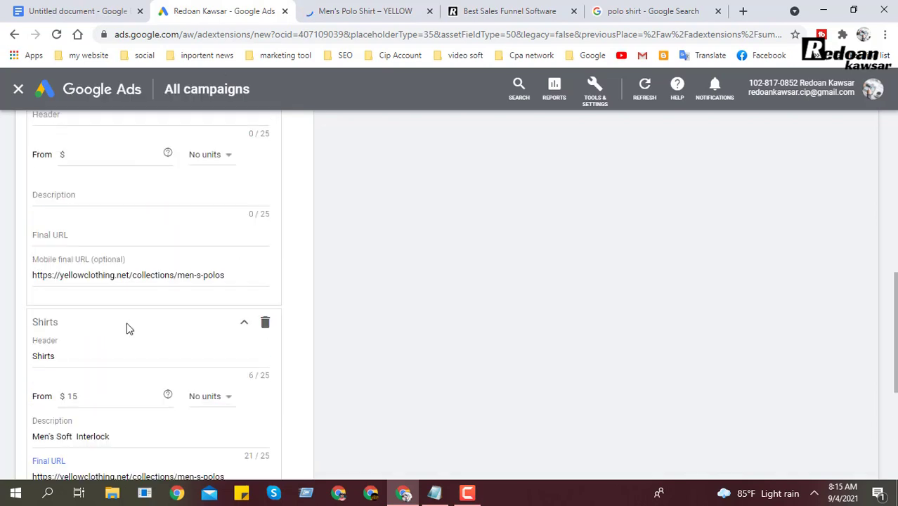
pyautogui.doubleClick(50, 357)
pyautogui.rightClick(50, 356)
pyautogui.click(102, 203)
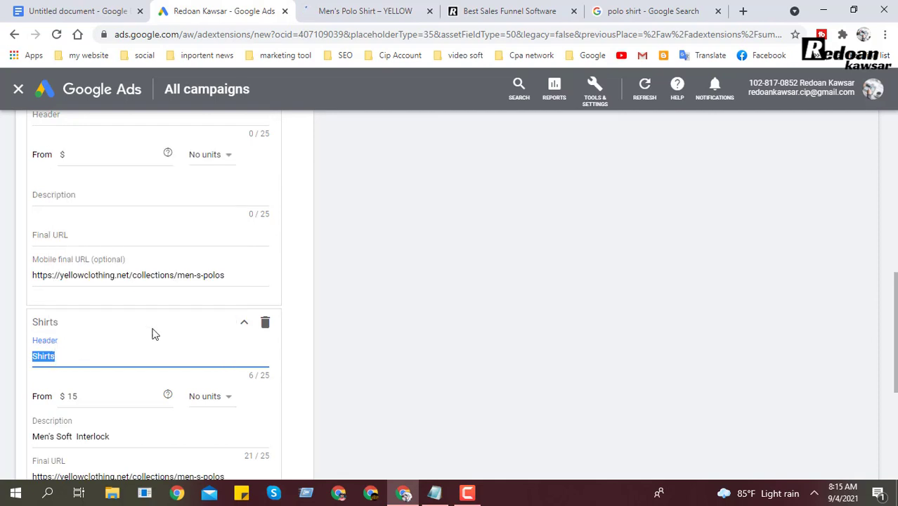
pyautogui.scroll(1, 151, 333)
pyautogui.rightClick(71, 181)
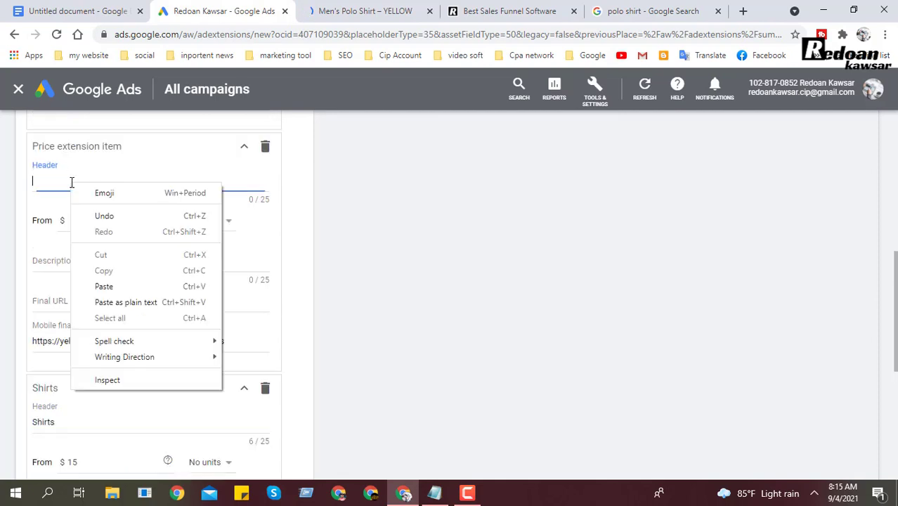
pyautogui.click(107, 288)
pyautogui.click(94, 225)
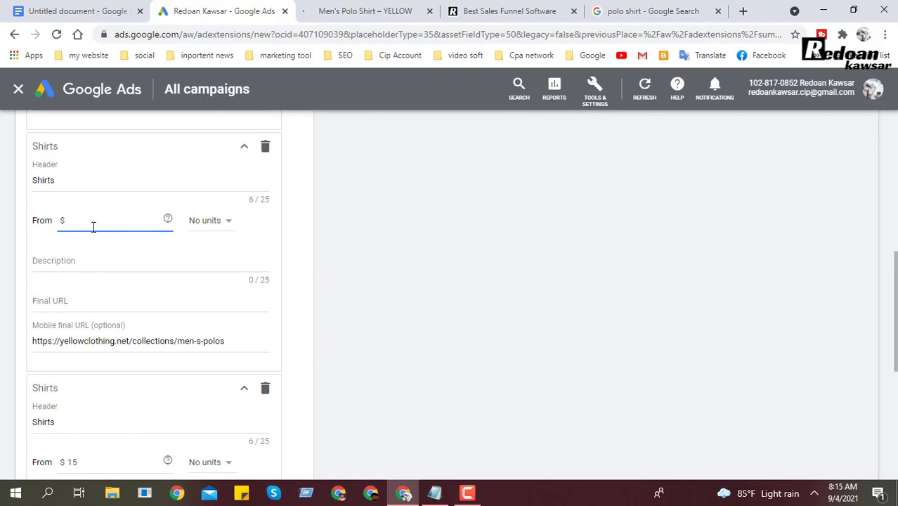
# - Copy the description "Men's Soft Interlock" from the third item into the second item's Description
pyautogui.click(62, 263)
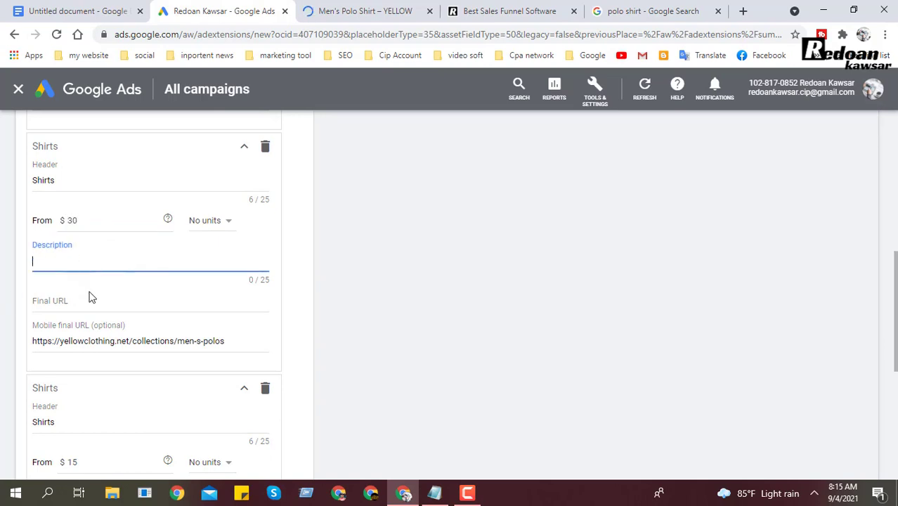
pyautogui.scroll(-2, 99, 352)
pyautogui.doubleClick(85, 371)
pyautogui.rightClick(78, 374)
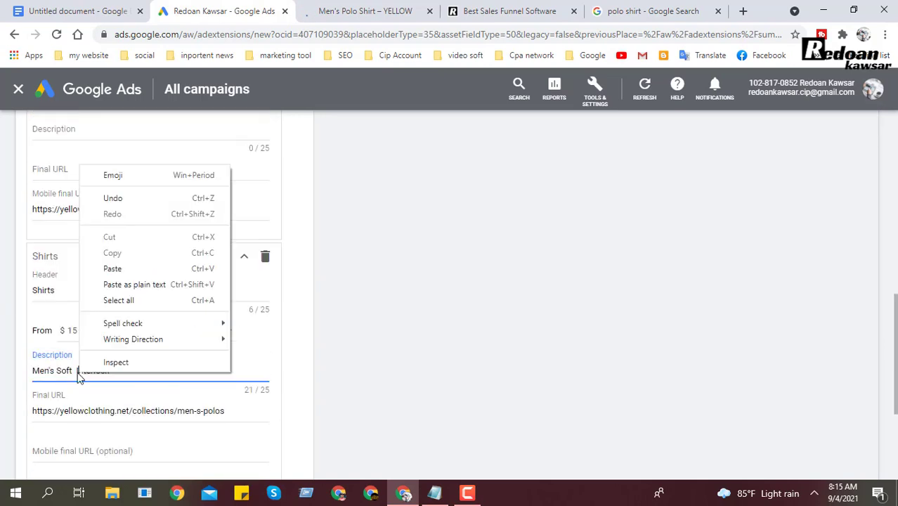
pyautogui.click(49, 371)
pyautogui.tripleClick(47, 368)
pyautogui.rightClick(47, 368)
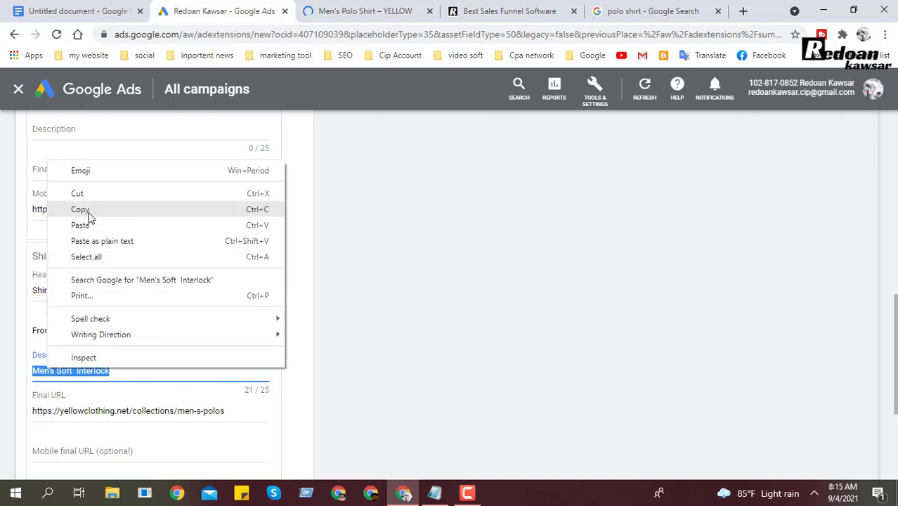
pyautogui.click(75, 207)
pyautogui.scroll(2, 127, 315)
pyautogui.rightClick(71, 262)
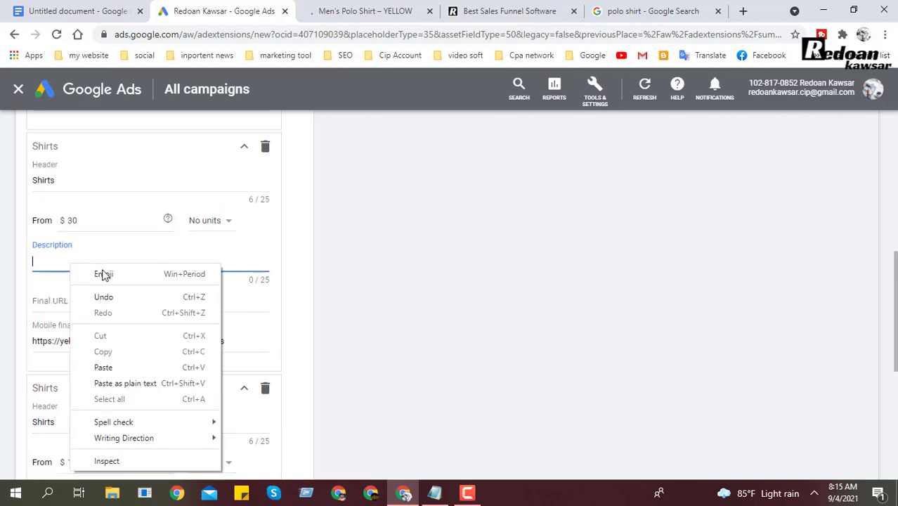
pyautogui.click(110, 366)
pyautogui.click(82, 345)
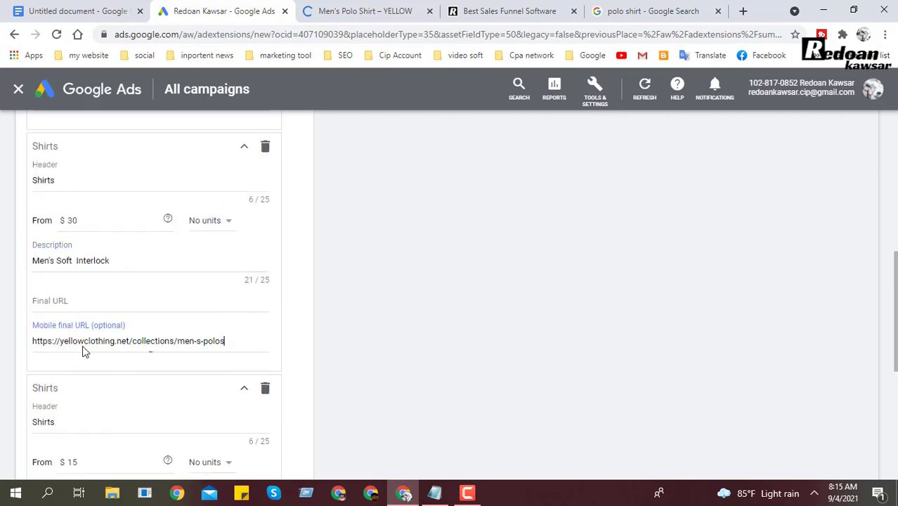
pyautogui.doubleClick(88, 341)
pyautogui.tripleClick(88, 340)
pyautogui.rightClick(89, 341)
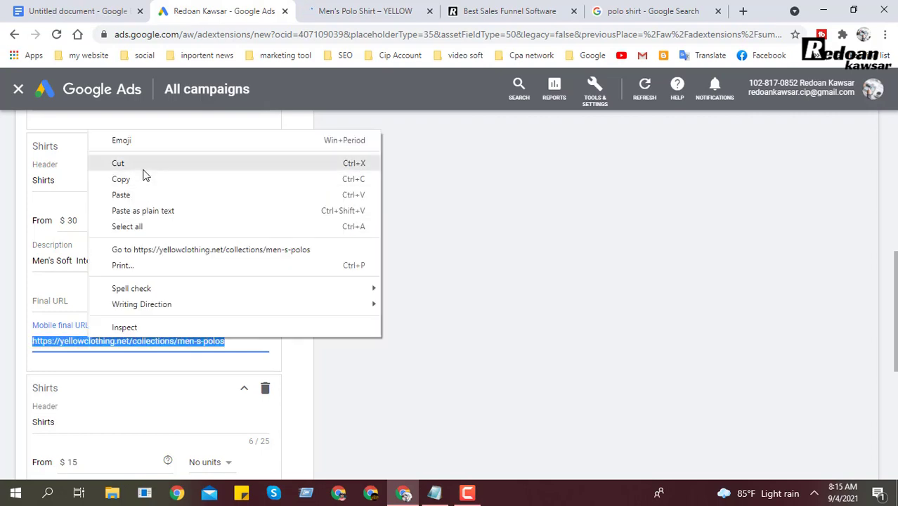
pyautogui.click(145, 173)
pyautogui.rightClick(71, 341)
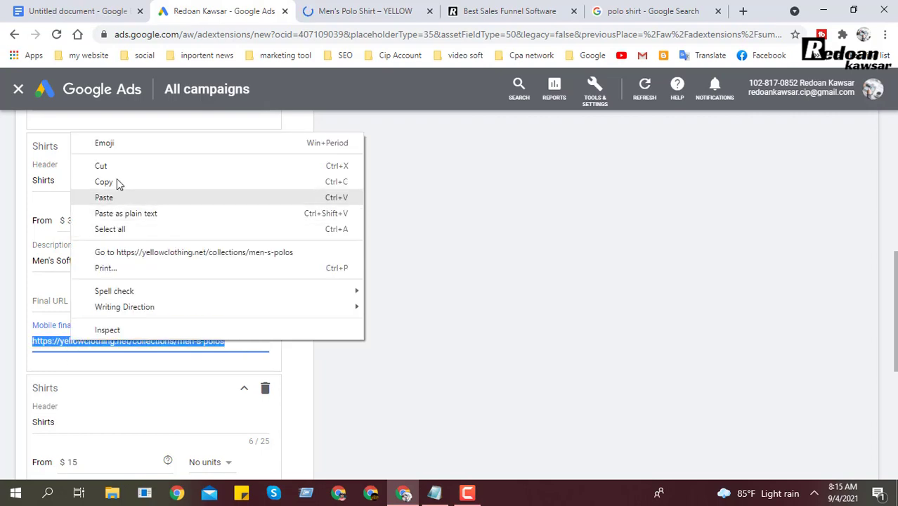
pyautogui.click(116, 167)
pyautogui.click(50, 303)
pyautogui.rightClick(49, 302)
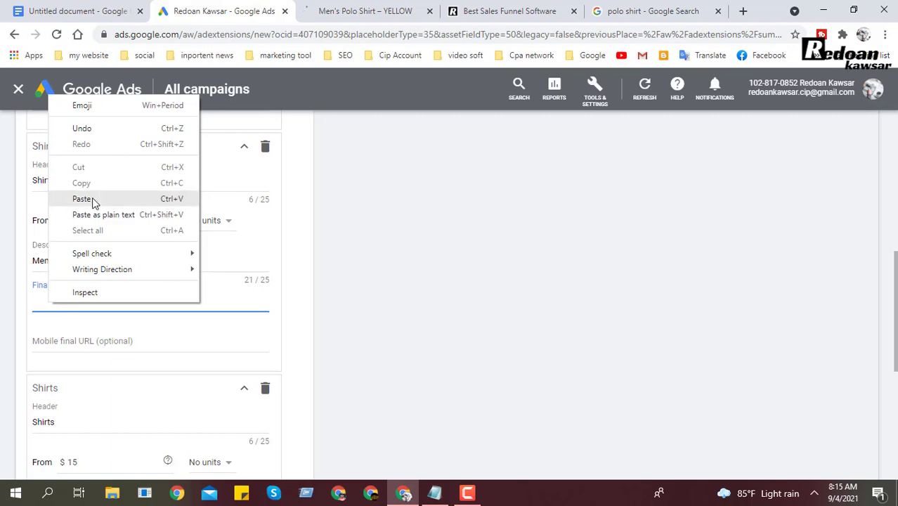
pyautogui.click(81, 199)
# - Check the desktop ad preview of the three price items and try to save the price extension
pyautogui.scroll(-4, 261, 365)
pyautogui.scroll(3, 428, 329)
pyautogui.scroll(5, 428, 328)
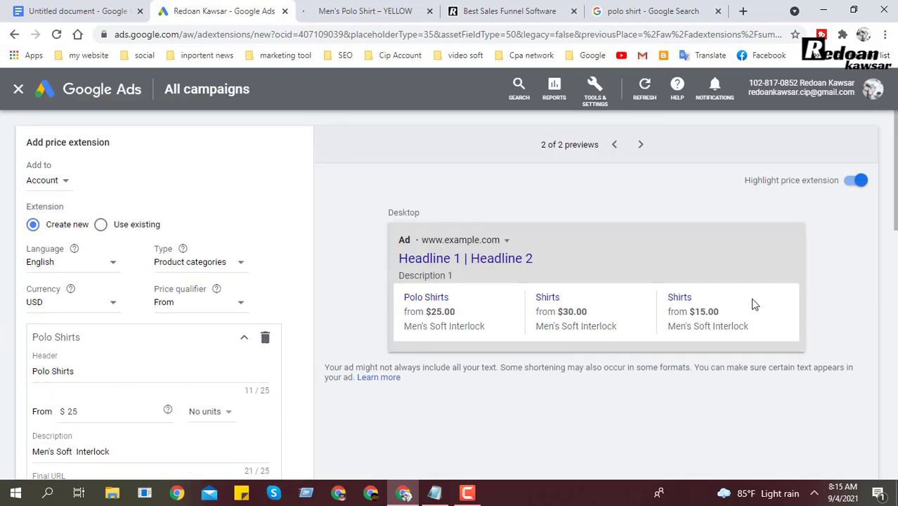
pyautogui.scroll(-1, 176, 329)
pyautogui.scroll(-4, 176, 330)
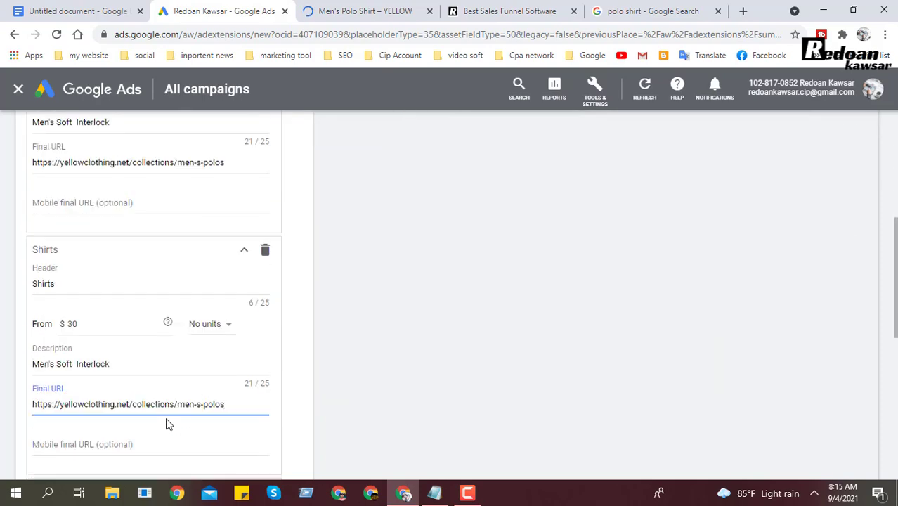
pyautogui.scroll(-5, 61, 450)
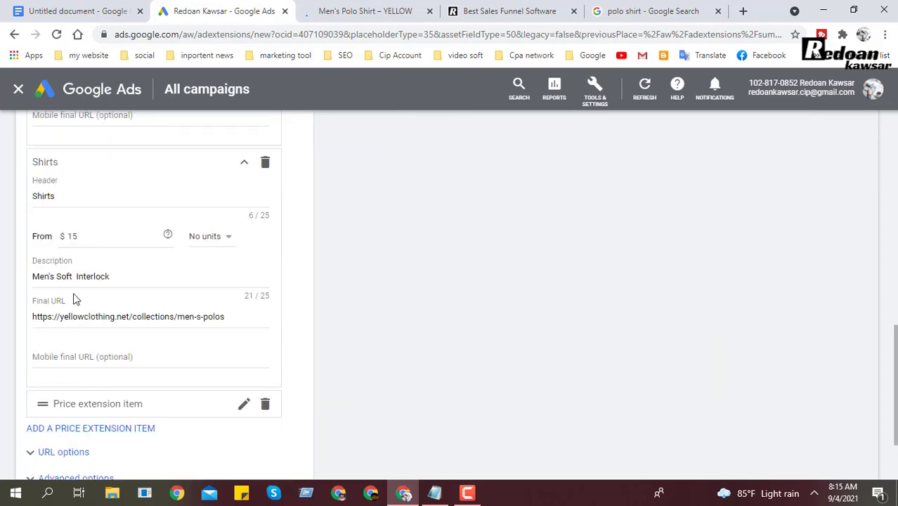
pyautogui.scroll(-1, 217, 357)
pyautogui.click(48, 461)
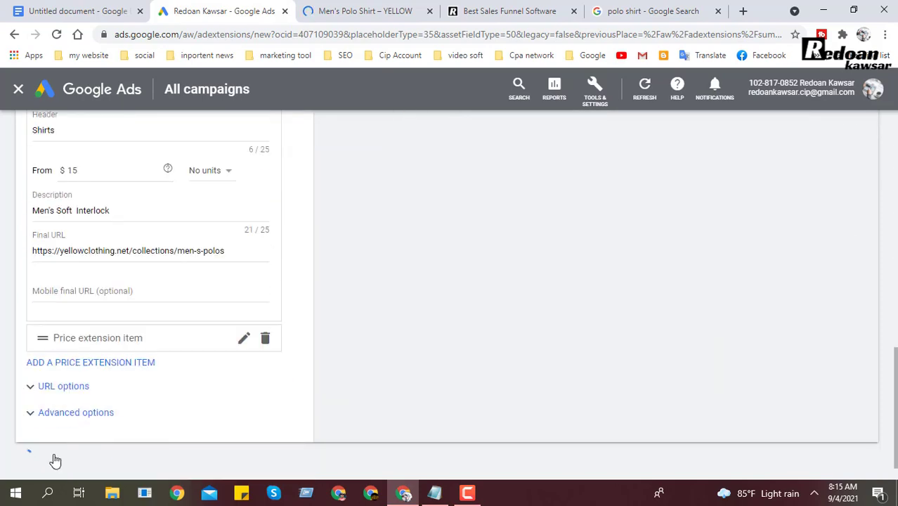
# - Change the second item's header to "olee Shirts" and save the price extension
pyautogui.scroll(3, 564, 307)
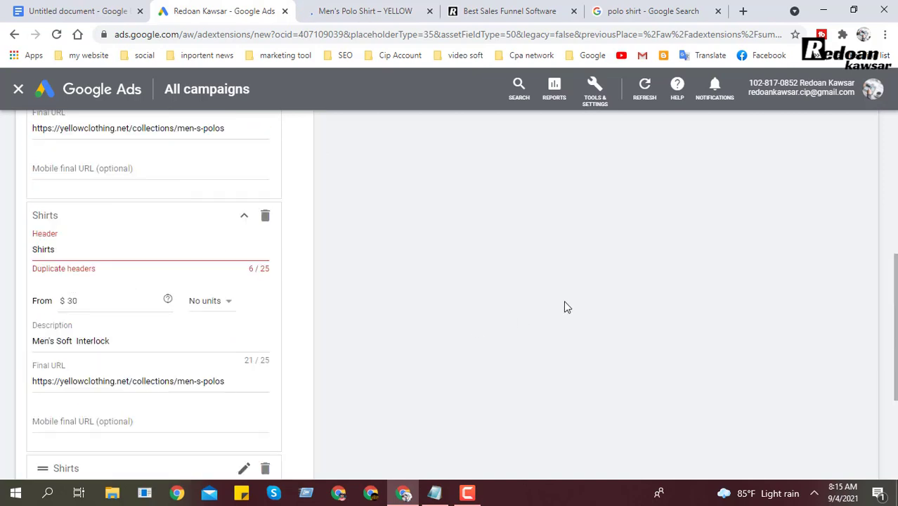
pyautogui.click(34, 251)
pyautogui.write('olee')
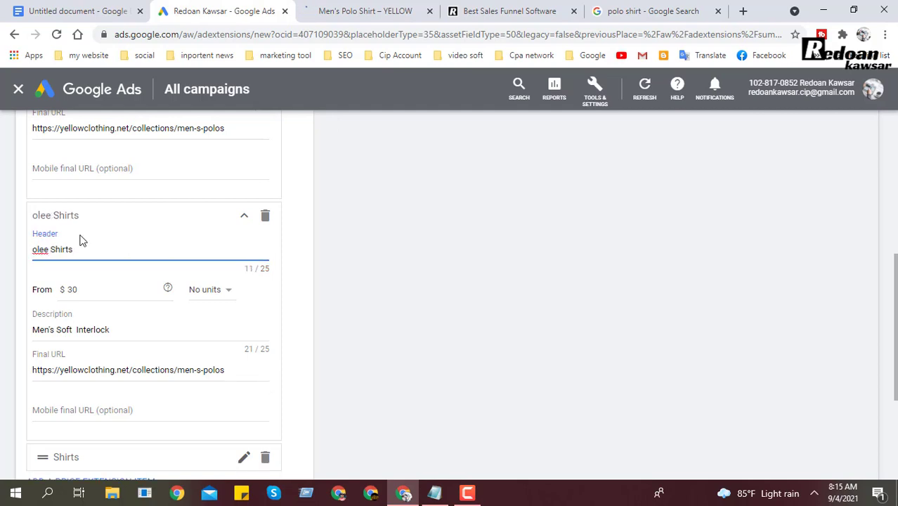
pyautogui.scroll(5, 437, 315)
pyautogui.scroll(-4, 167, 287)
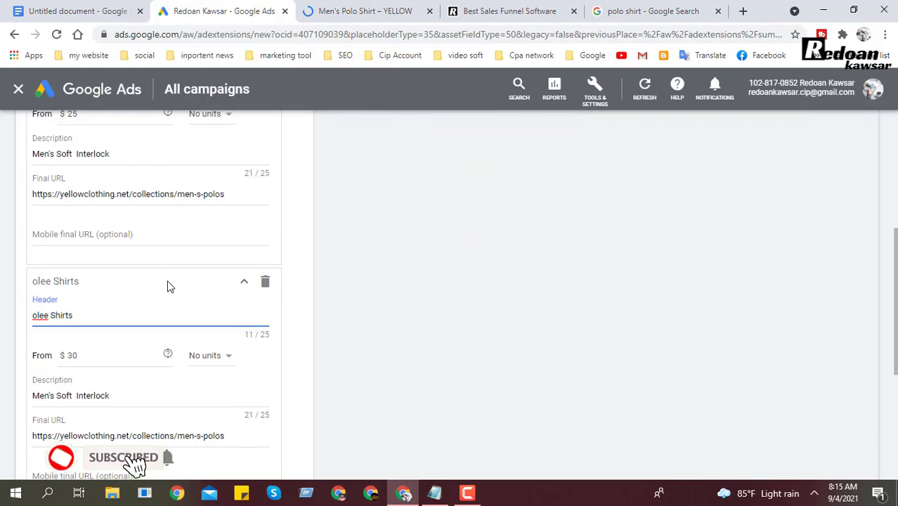
pyautogui.scroll(-3, 176, 295)
pyautogui.click(37, 447)
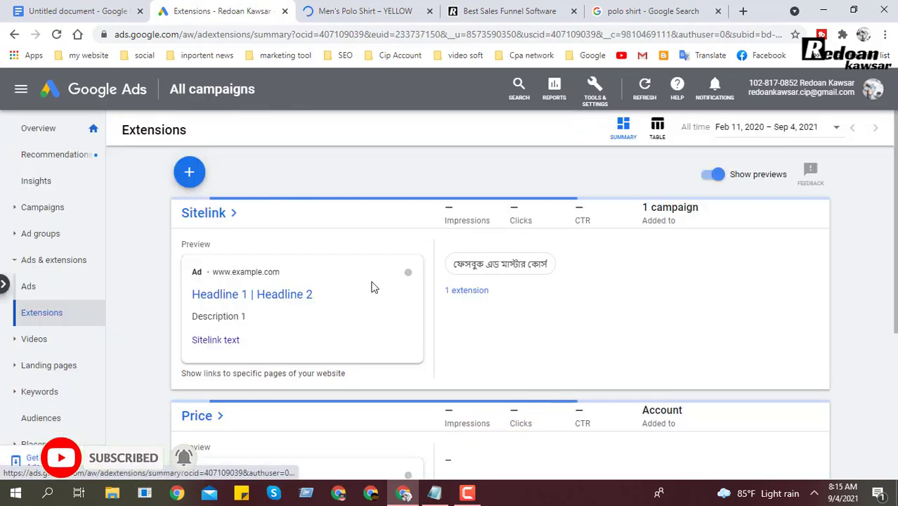
# - Examine the saved price extension's preview, its three items and the level it was added to in the extensions summary
pyautogui.scroll(-3, 365, 266)
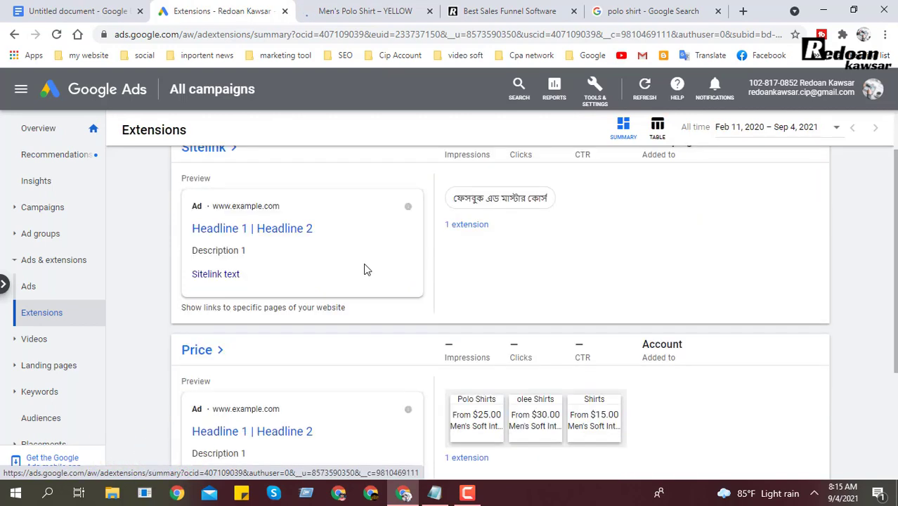
pyautogui.scroll(-1, 295, 301)
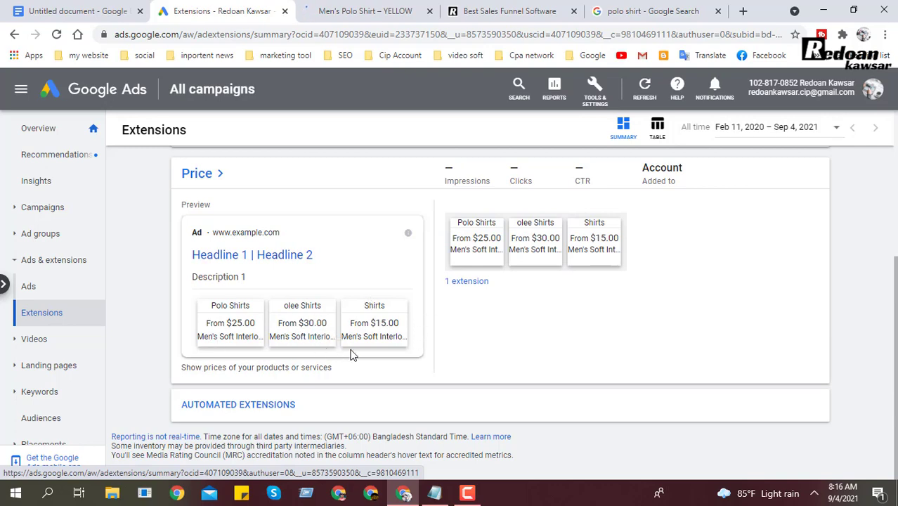
pyautogui.scroll(1, 358, 357)
pyautogui.scroll(-1, 364, 358)
pyautogui.scroll(2, 680, 318)
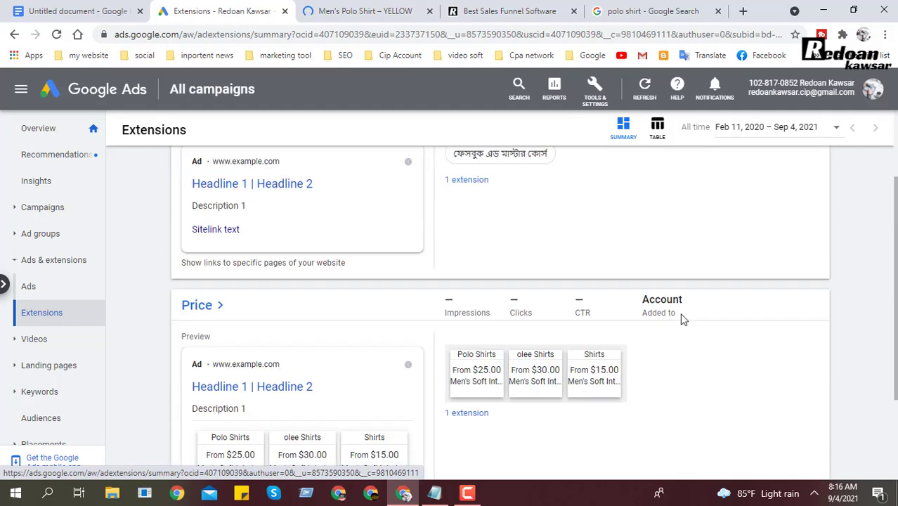
pyautogui.scroll(2, 680, 318)
pyautogui.scroll(-2, 680, 318)
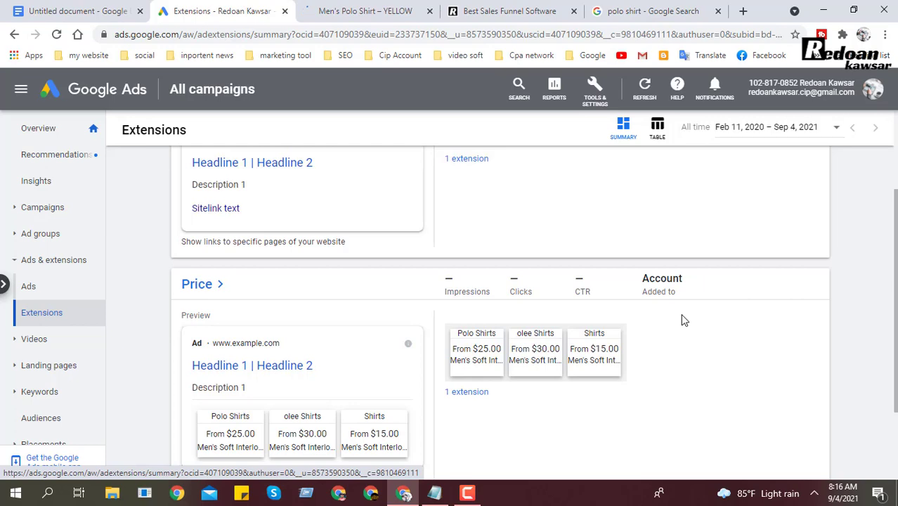
pyautogui.scroll(-3, 681, 320)
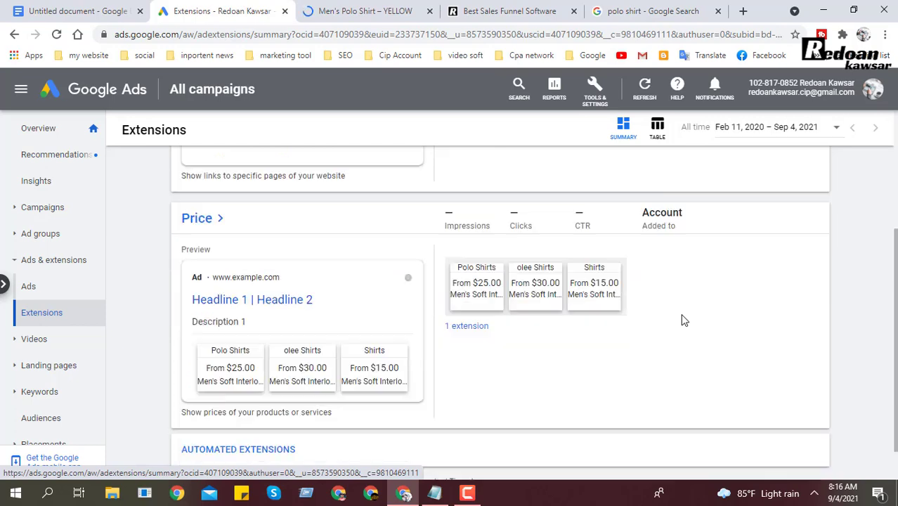